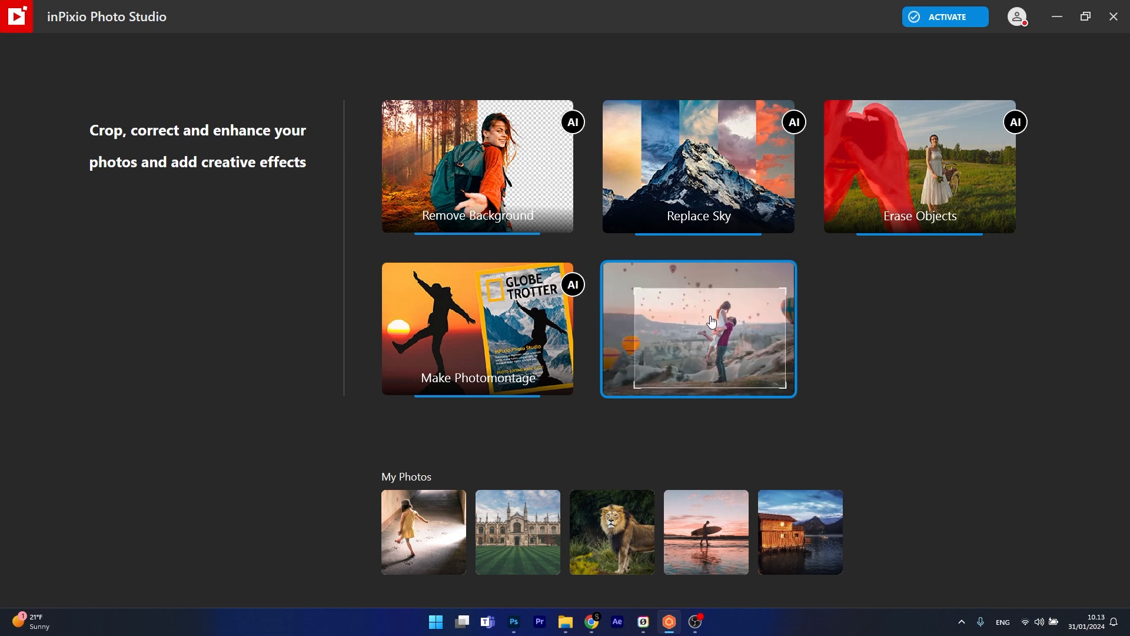
# Step: Open guitar.jpeg from the Desktop in the Edit Photo mode
pyautogui.click(712, 322)
pyautogui.click(50, 116)
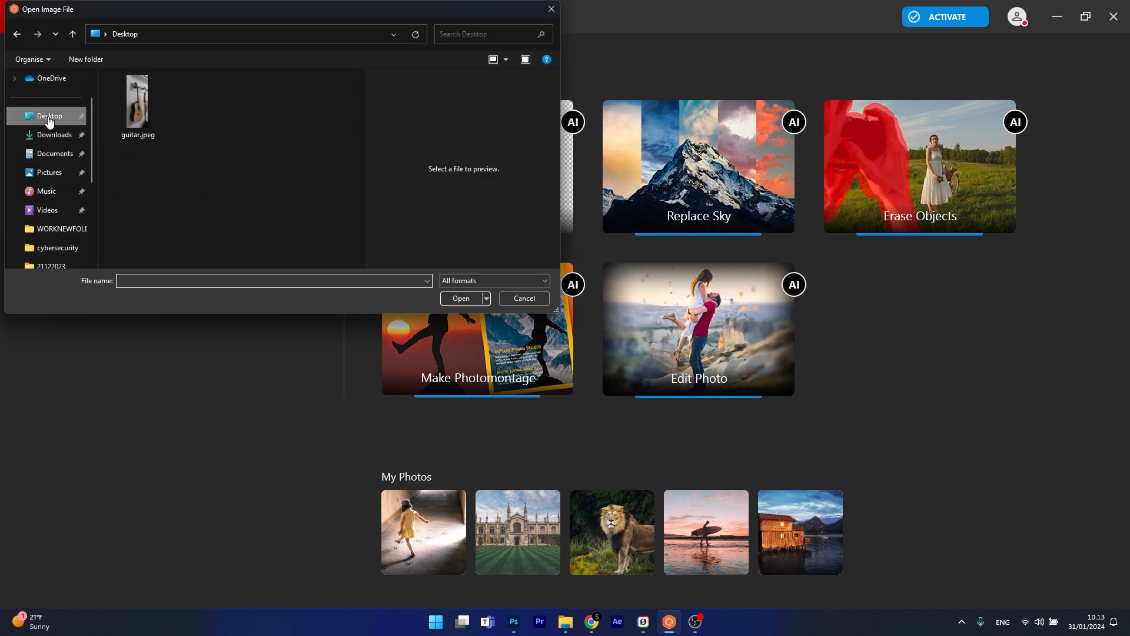
pyautogui.click(136, 97)
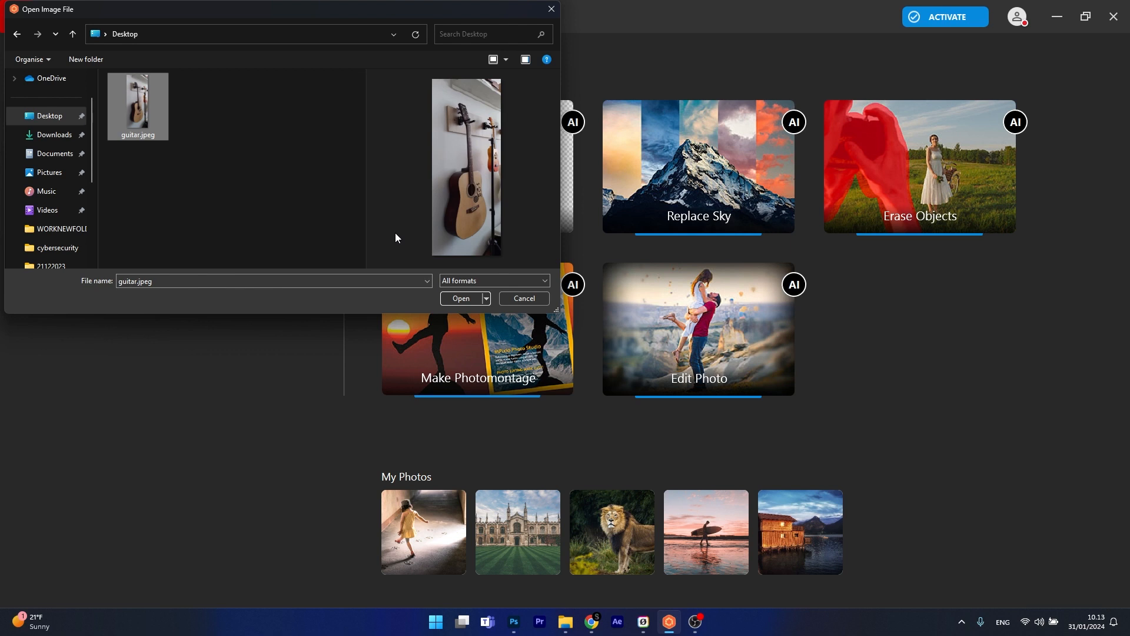
pyautogui.click(461, 298)
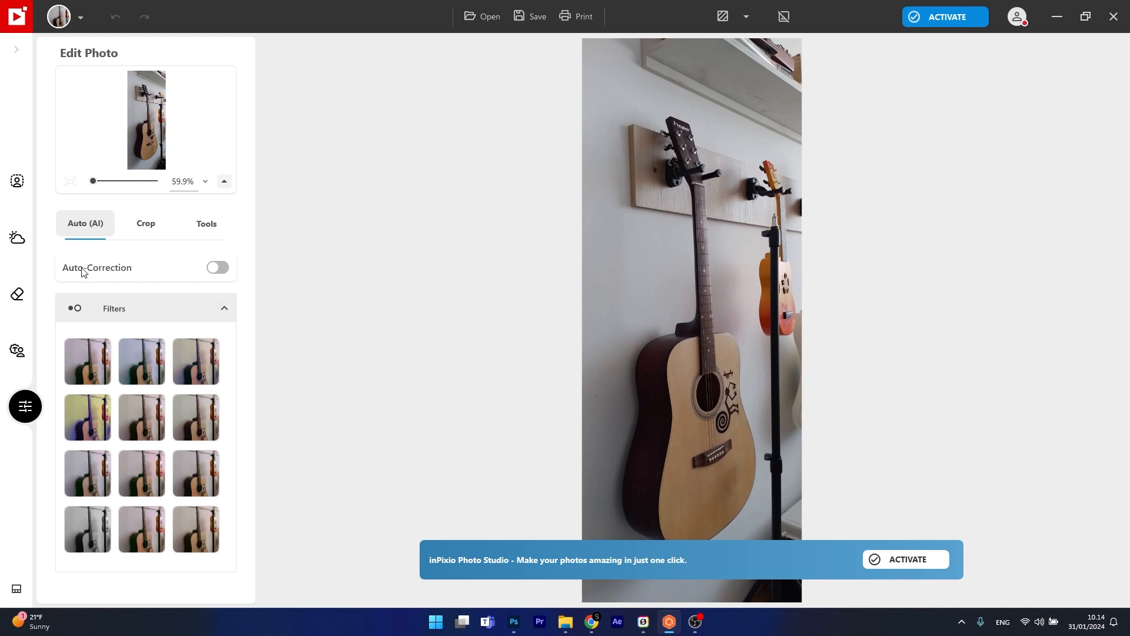
# Step: Try the AI Auto-Correction on the guitar photo
pyautogui.click(218, 268)
pyautogui.click(217, 268)
pyautogui.click(217, 268)
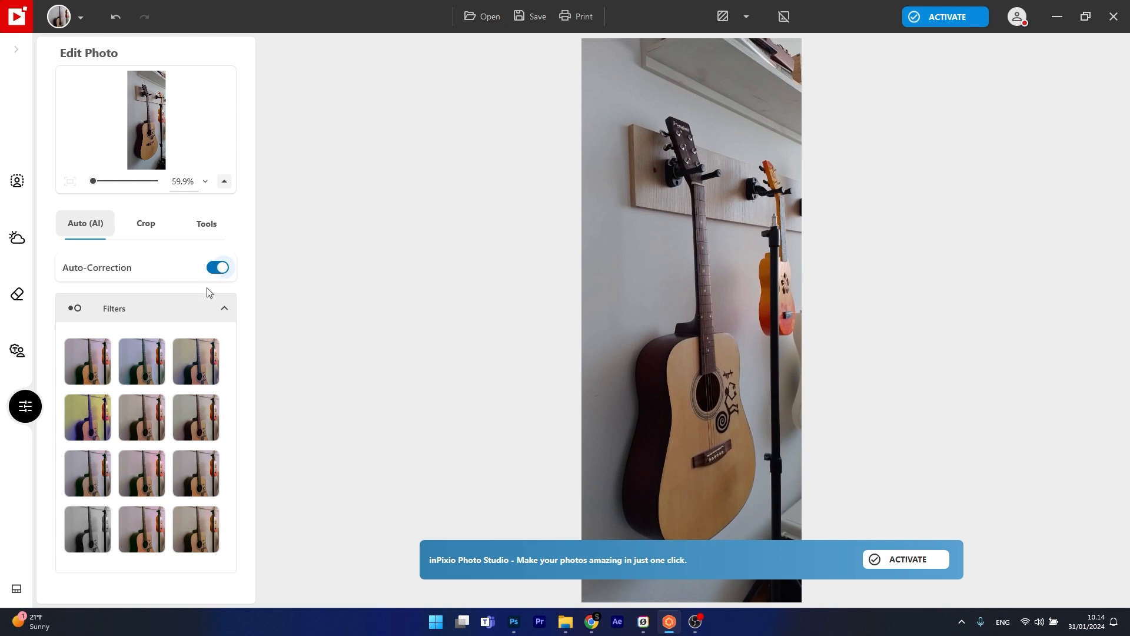
# Step: Try several preset color filters on the photo and turn Auto-Correction off
pyautogui.click(142, 360)
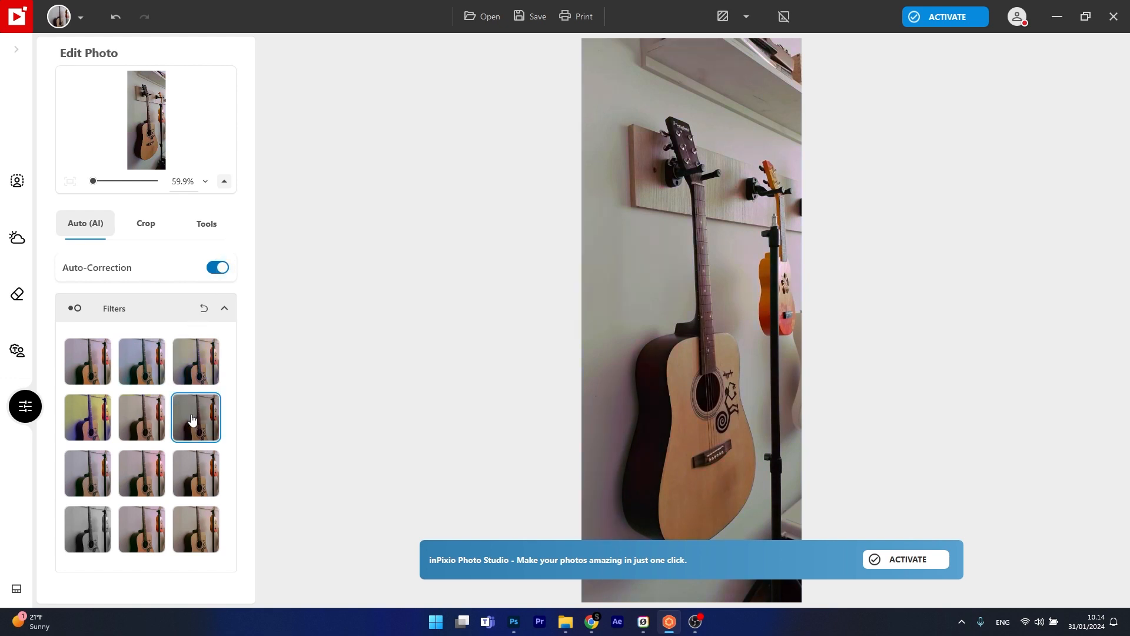
pyautogui.click(89, 425)
pyautogui.click(96, 340)
pyautogui.click(217, 268)
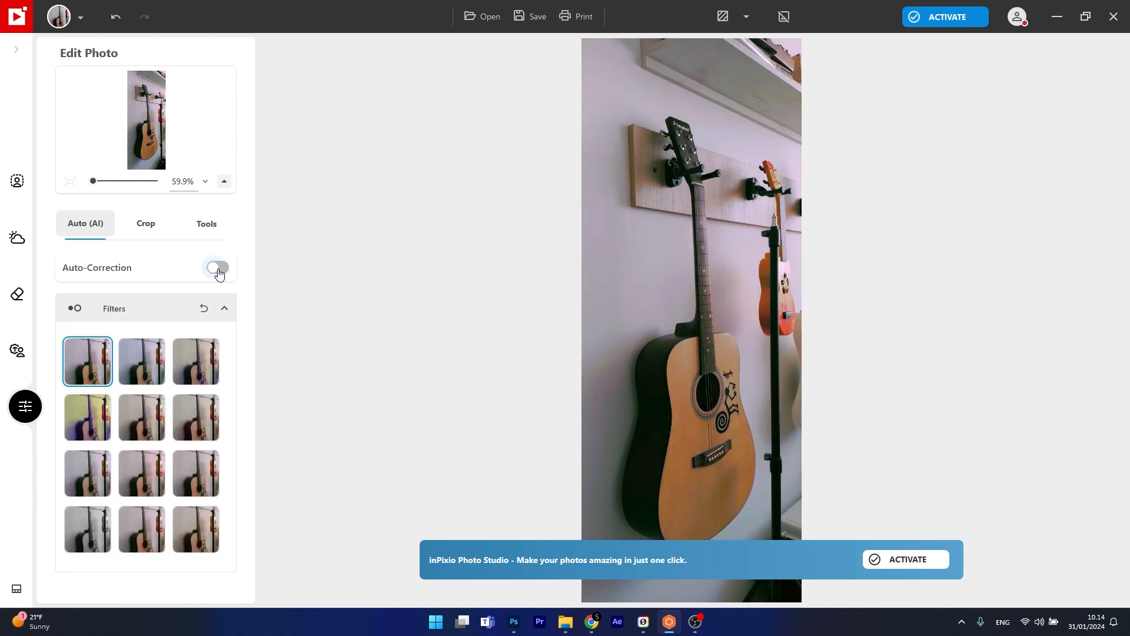
# Step: Set the guitar photo's Temperature to 22 % in the correction adjustments
pyautogui.click(215, 232)
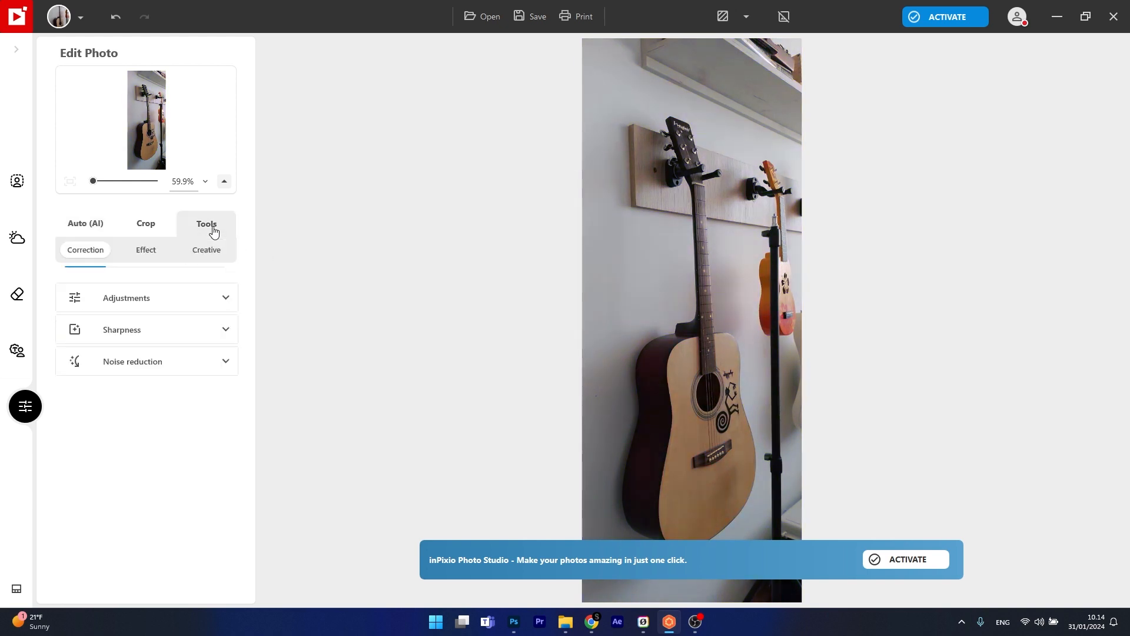
pyautogui.click(228, 305)
pyautogui.scroll(-2, 308, 328)
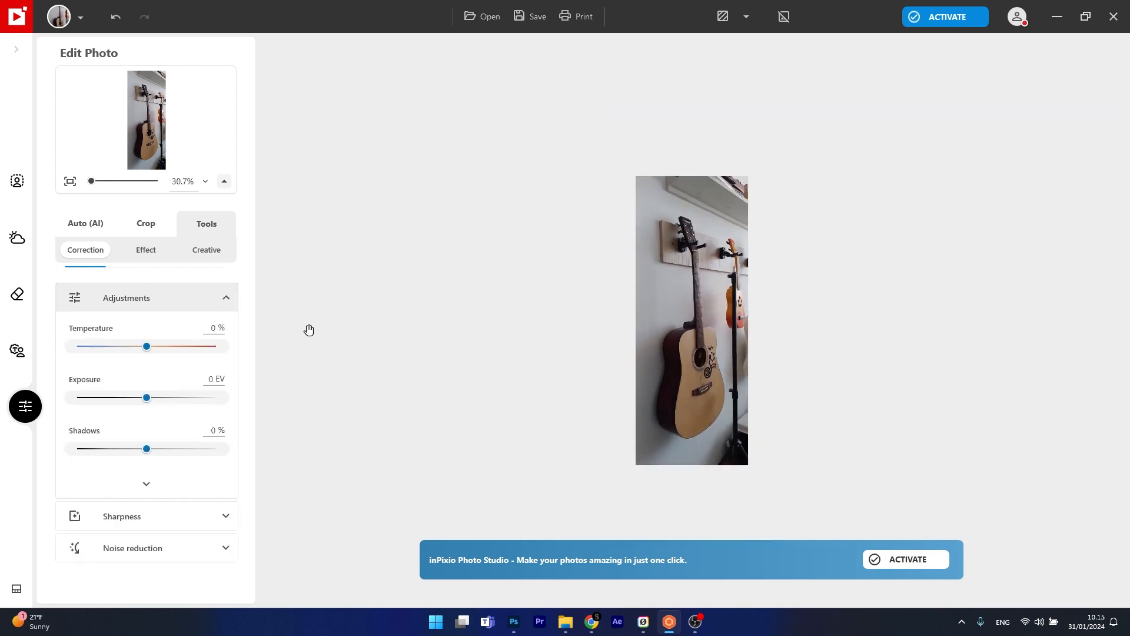
pyautogui.scroll(2, 308, 328)
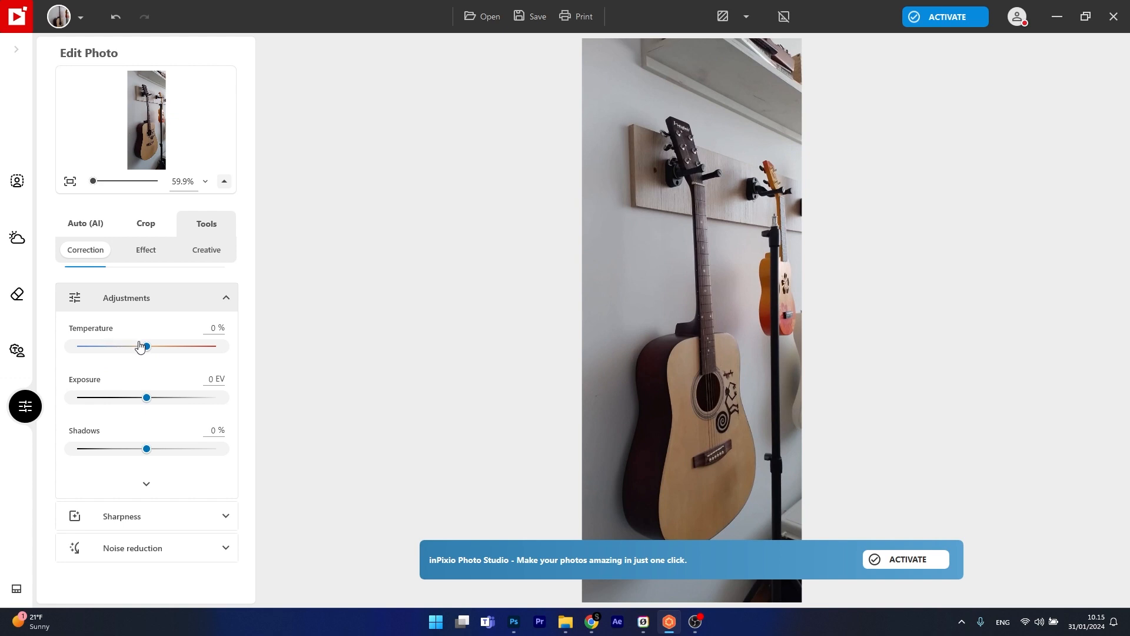
pyautogui.moveTo(146, 350)
pyautogui.mouseDown()
pyautogui.moveTo(166, 349)
pyautogui.moveTo(107, 351)
pyautogui.moveTo(163, 351)
pyautogui.mouseUp()
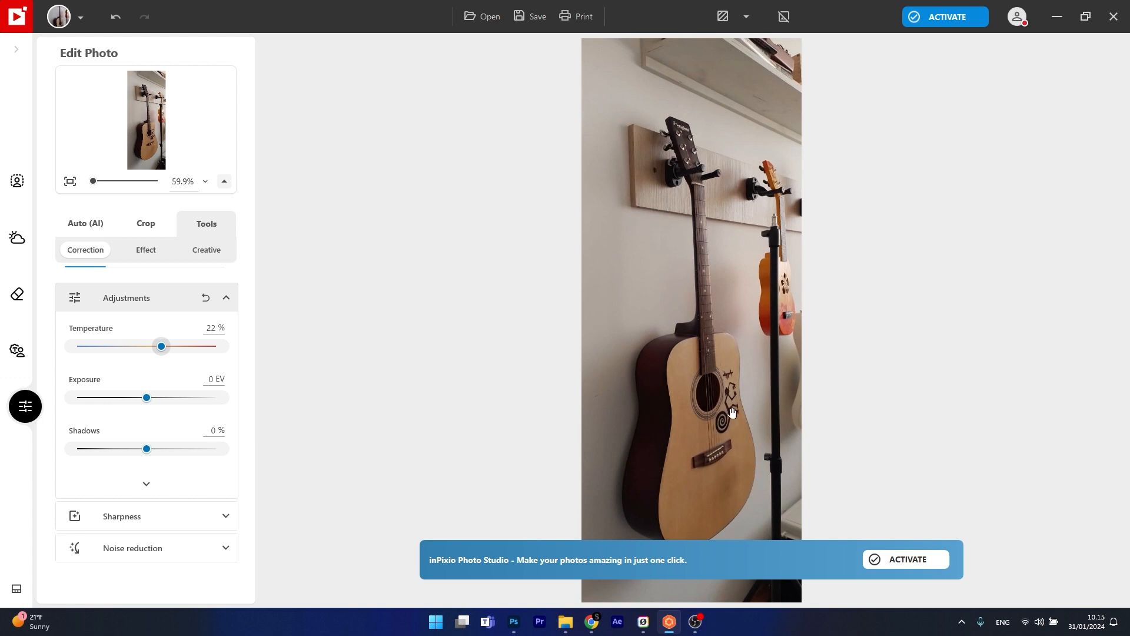
# Step: Set the photo's Exposure to 0.33 EV and Shadows to 30 %
pyautogui.moveTo(146, 403); pyautogui.dragTo(153, 402)
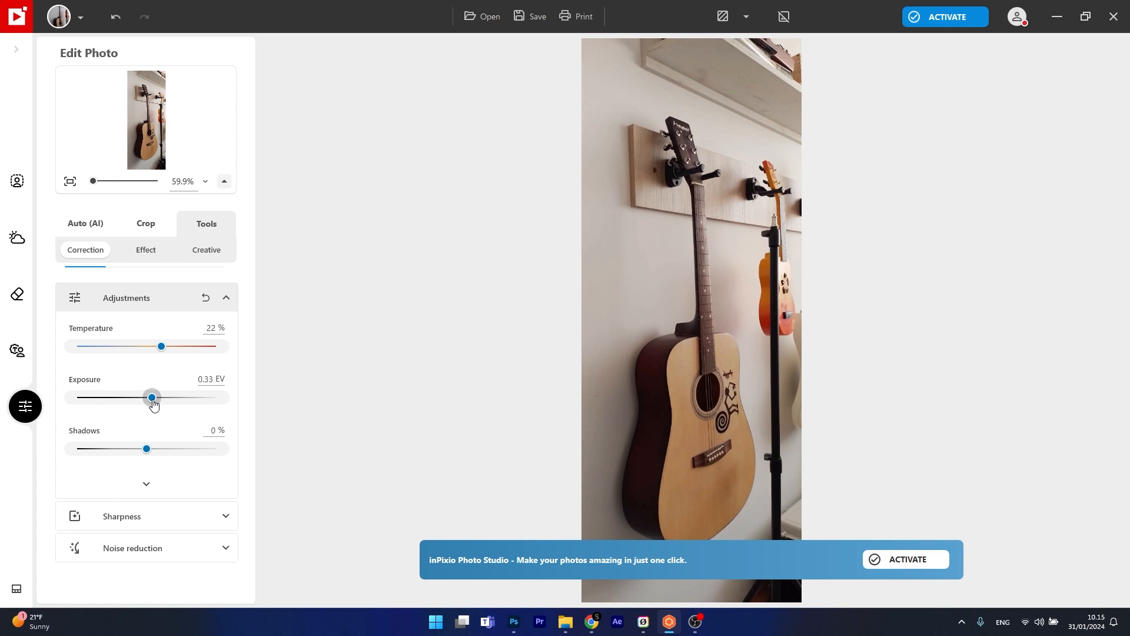
pyautogui.moveTo(147, 453); pyautogui.dragTo(61, 459)
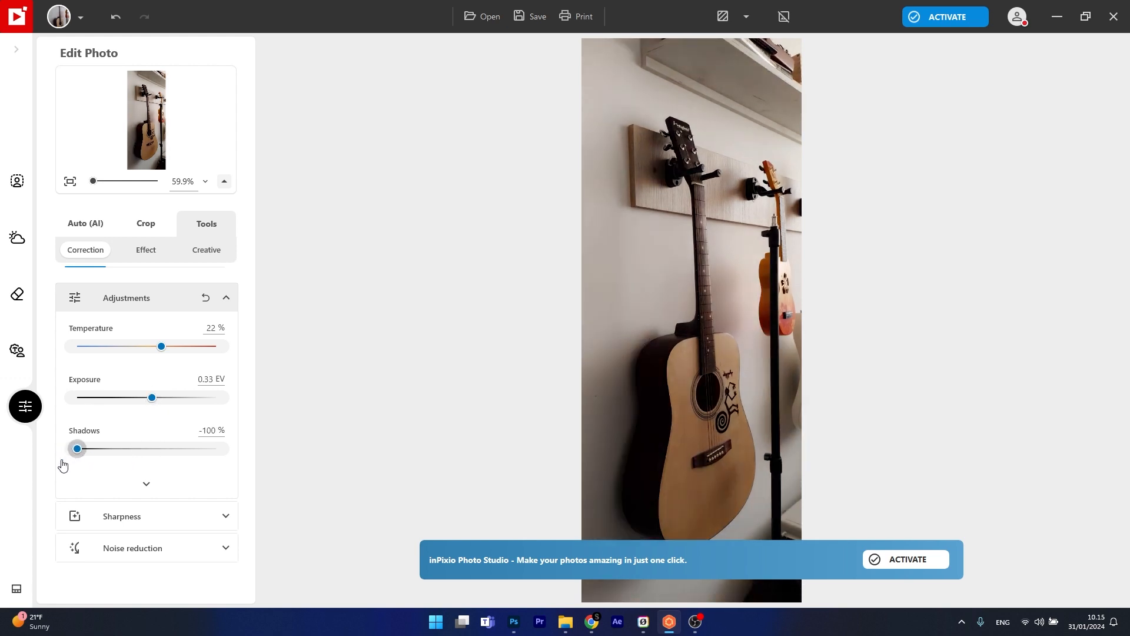
pyautogui.moveTo(77, 449); pyautogui.dragTo(166, 451)
# Step: Set Reduce noise to 100 % and bring the Temperature adjustment back to its neutral midpoint
pyautogui.click(225, 516)
pyautogui.moveTo(77, 378); pyautogui.dragTo(219, 406)
pyautogui.click(203, 453)
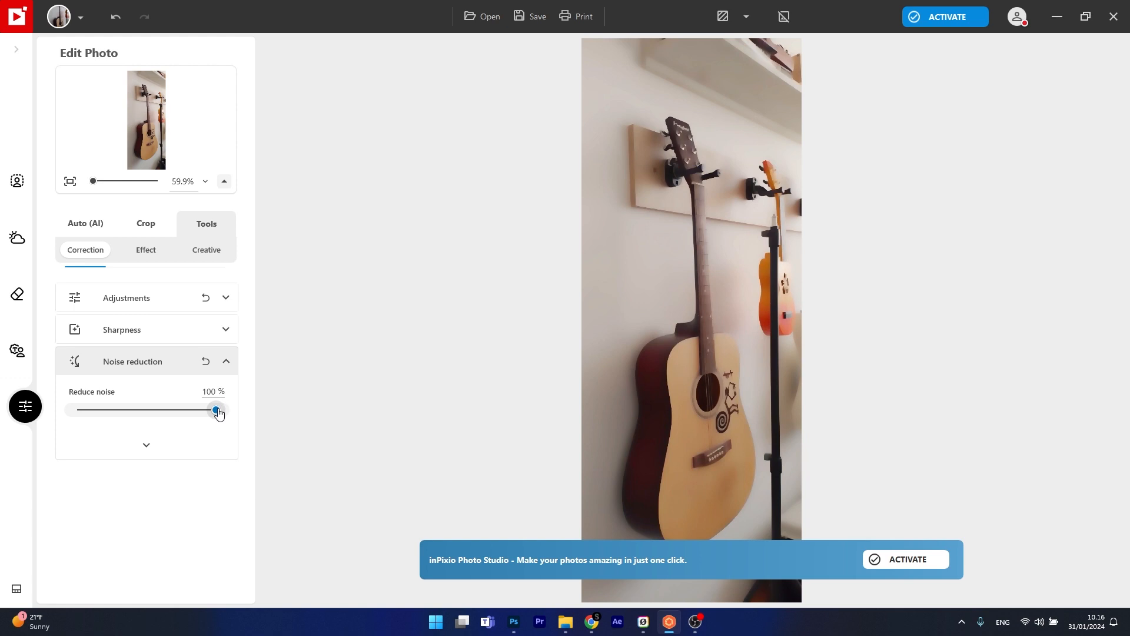
pyautogui.click(139, 297)
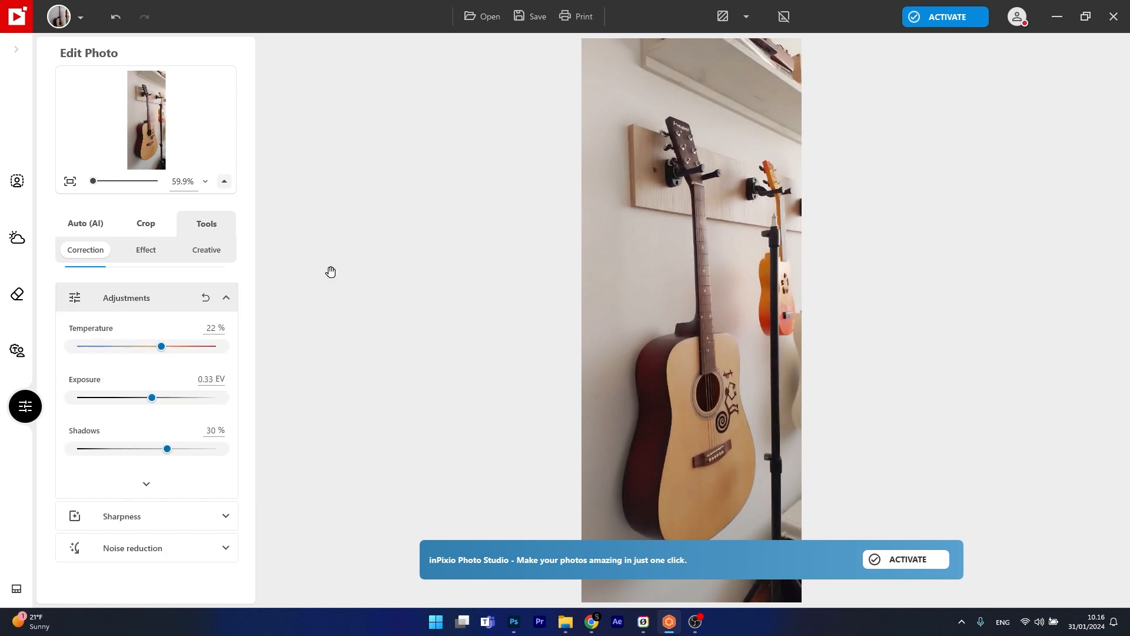
pyautogui.moveTo(162, 346)
pyautogui.mouseDown()
pyautogui.moveTo(150, 345)
pyautogui.moveTo(187, 346)
pyautogui.moveTo(143, 346)
pyautogui.moveTo(197, 346)
pyautogui.moveTo(148, 346)
pyautogui.mouseUp()
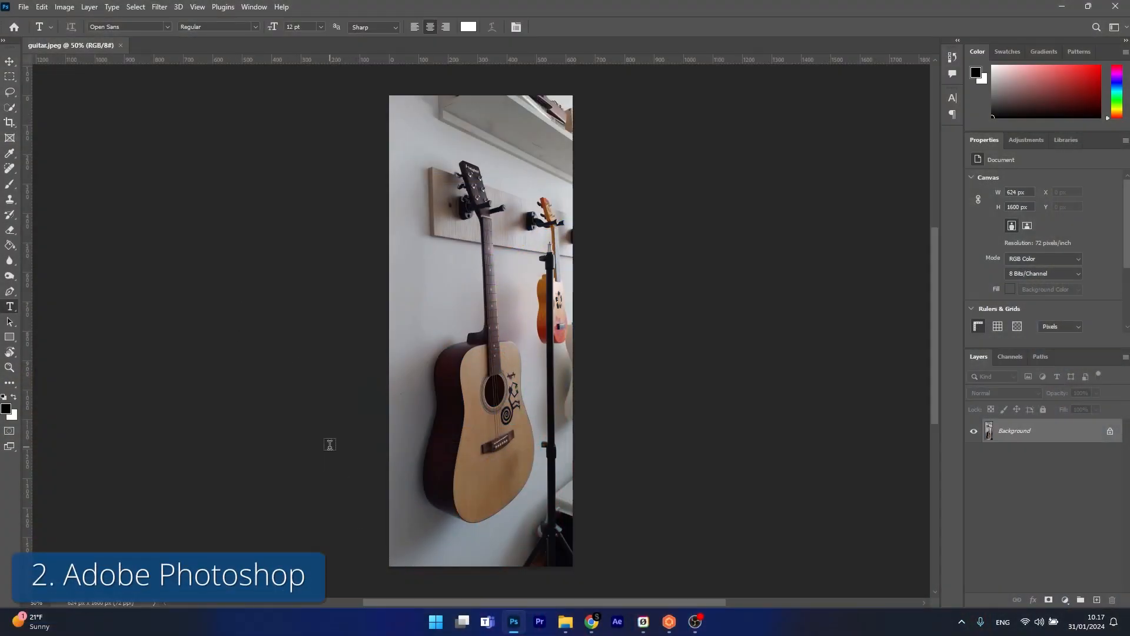
pyautogui.click(59, 9)
pyautogui.moveTo(85, 45)
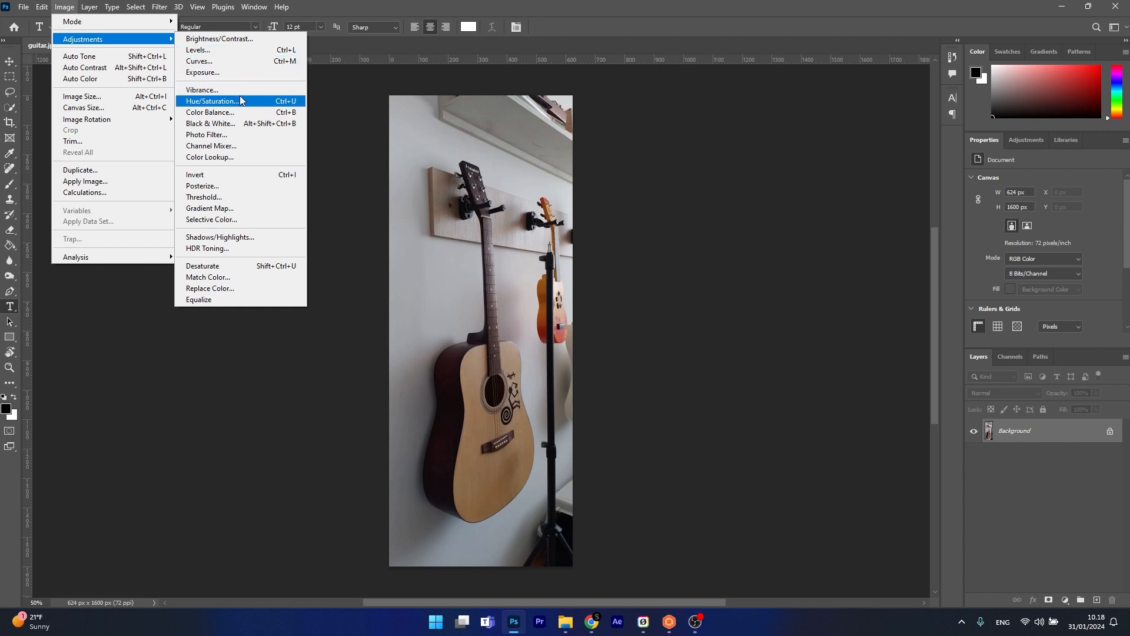
pyautogui.click(234, 77)
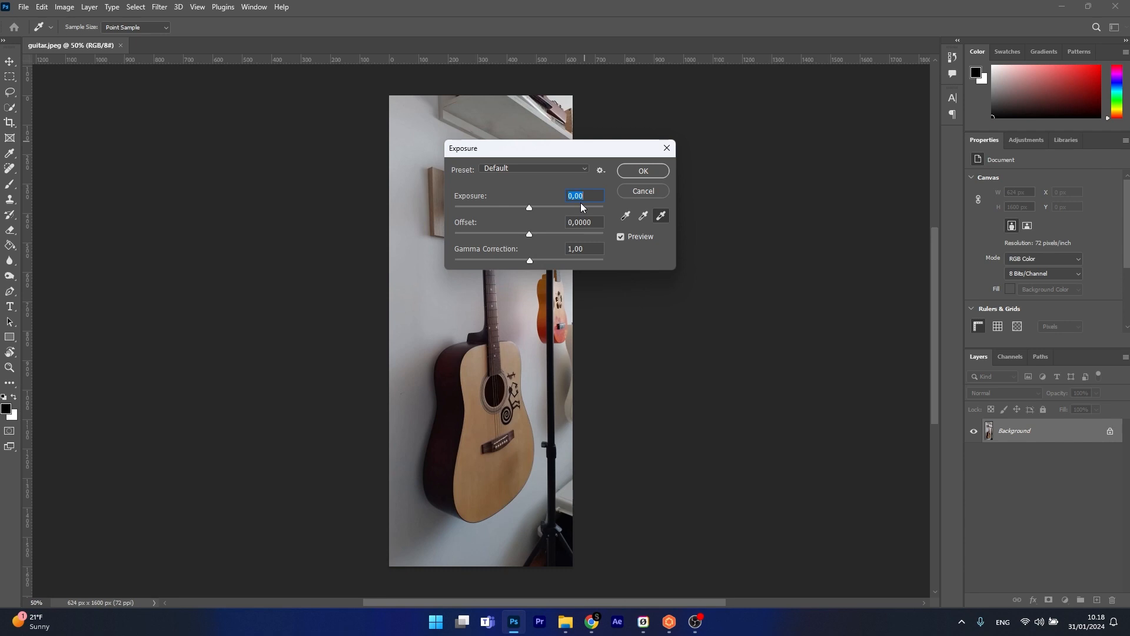
pyautogui.write('0,5')
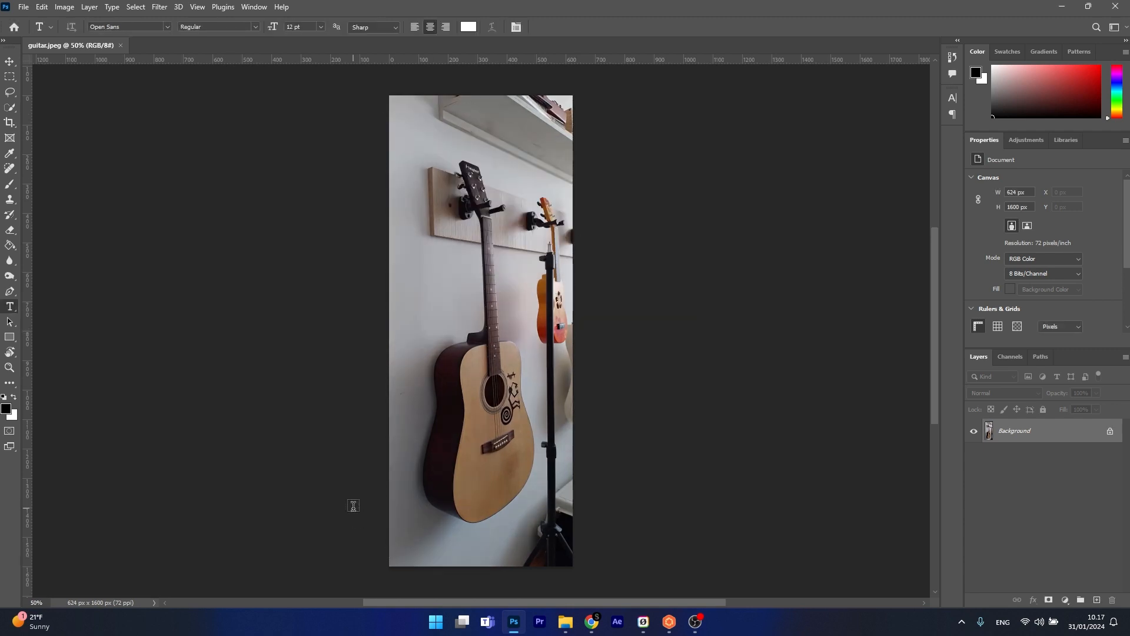
# Step: Apply an Exposure adjustment of +0,29 to the guitar photo, keeping the offset and gamma correction at their defaults
pyautogui.click(64, 8)
pyautogui.moveTo(74, 41)
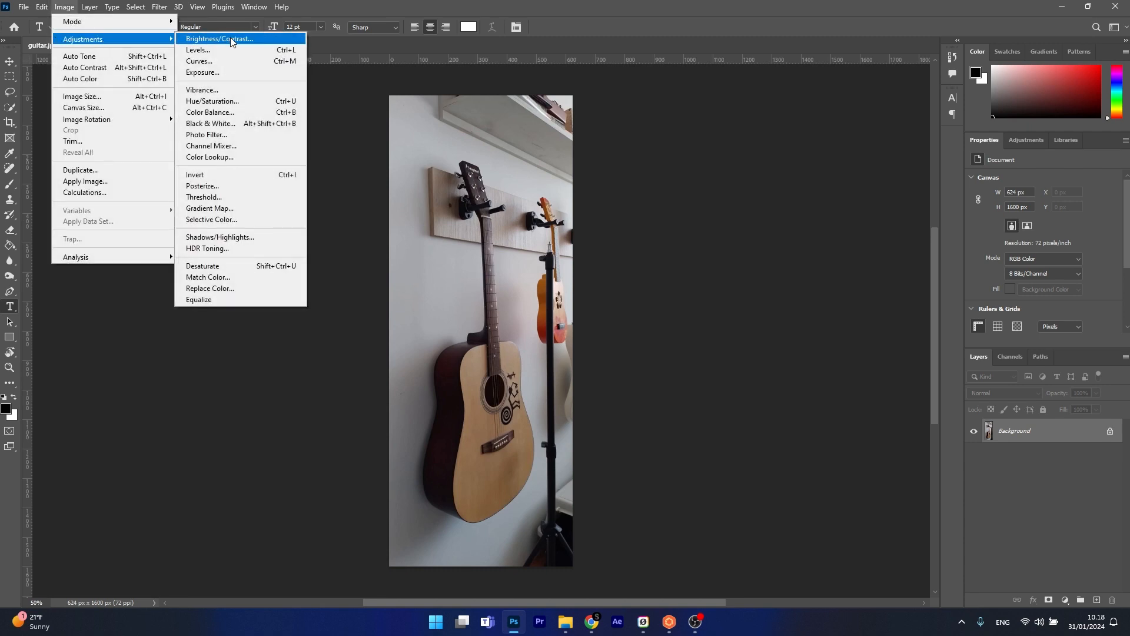
pyautogui.click(233, 73)
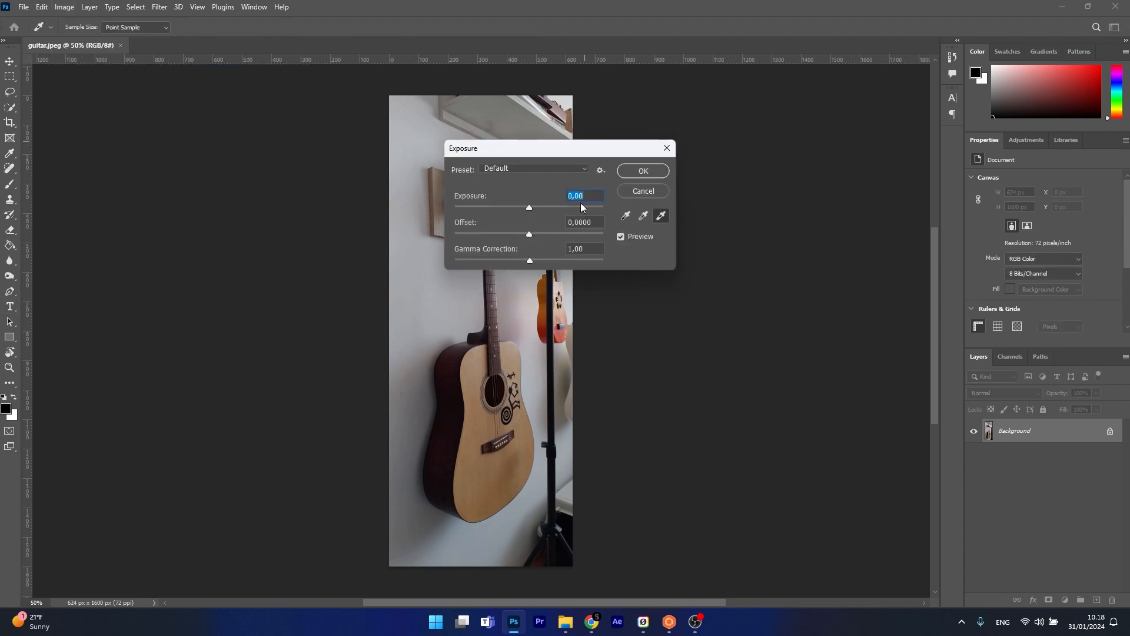
pyautogui.moveTo(529, 209); pyautogui.dragTo(535, 212)
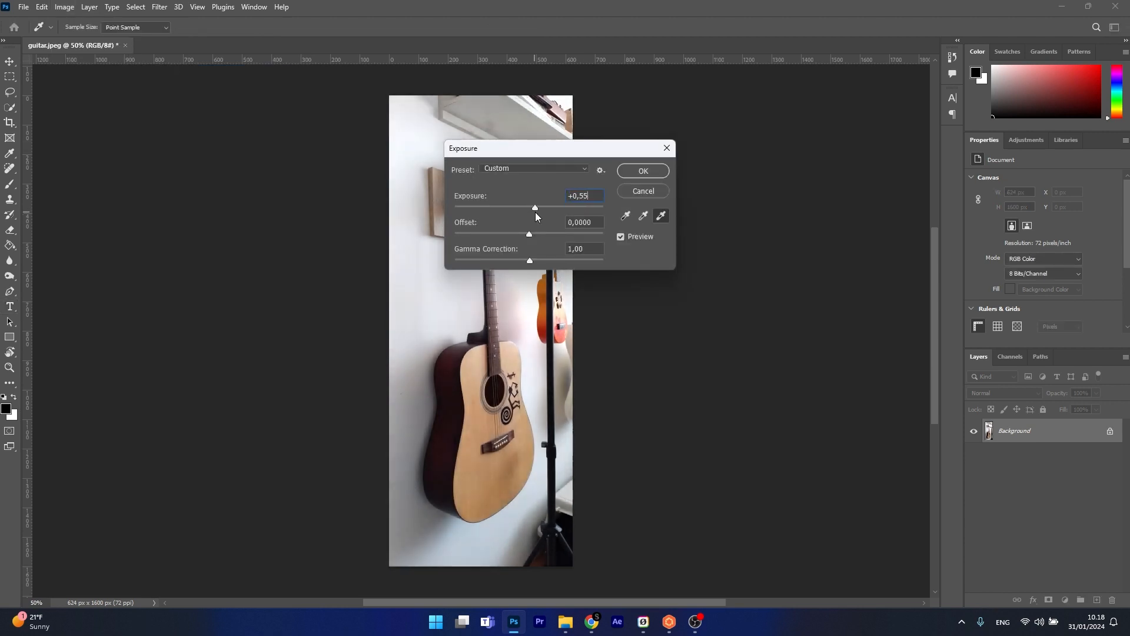
pyautogui.moveTo(584, 149); pyautogui.dragTo(734, 180)
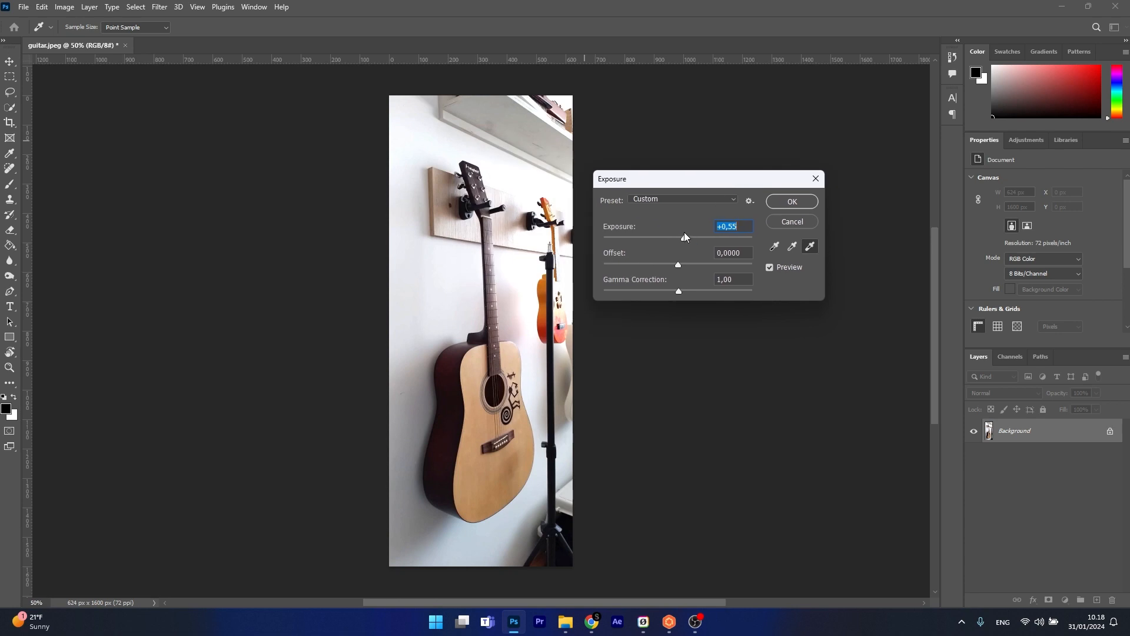
pyautogui.moveTo(684, 239); pyautogui.dragTo(680, 238)
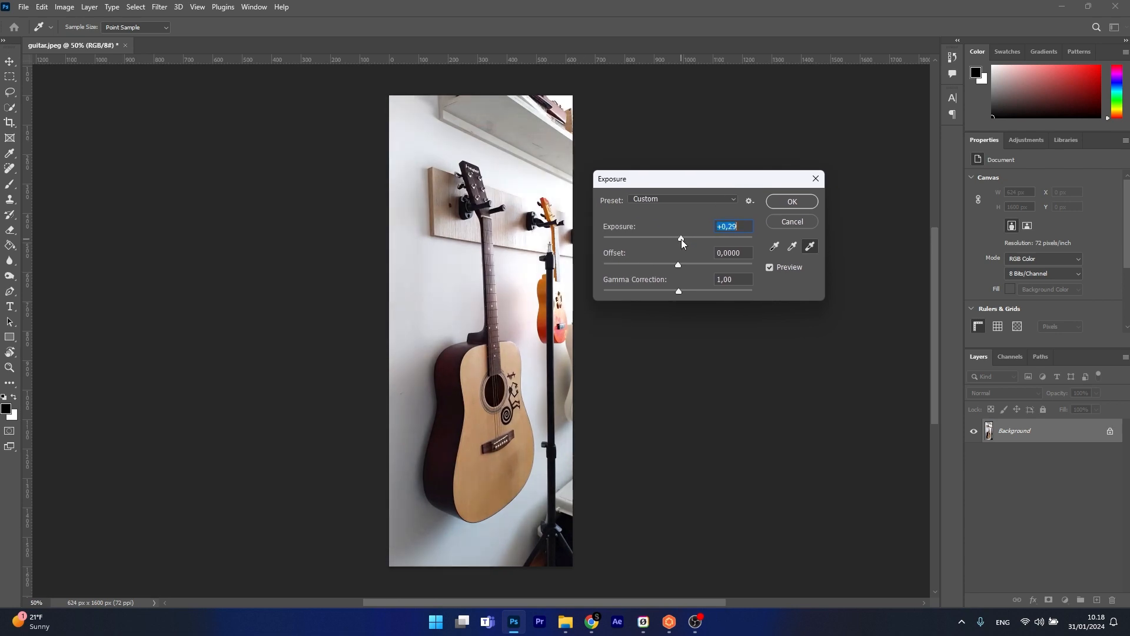
pyautogui.click(792, 202)
pyautogui.press('t')
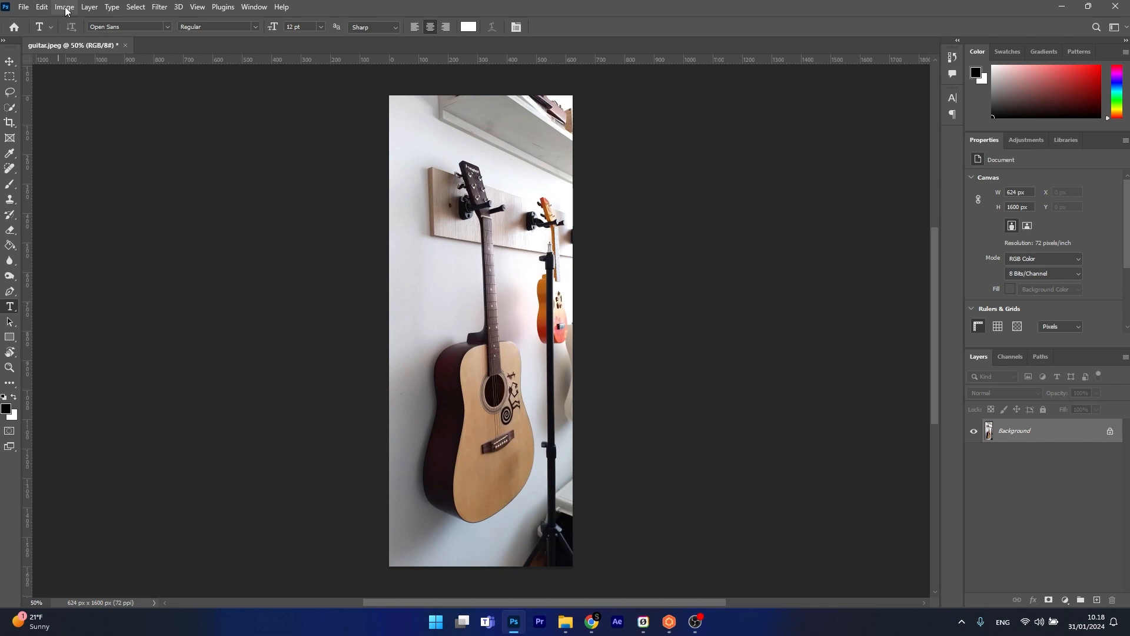
# Step: Use Color Balance to adjust the Cyan–Red, Magenta–Green and Yellow–Blue levels of the photo's midtones
pyautogui.click(64, 7)
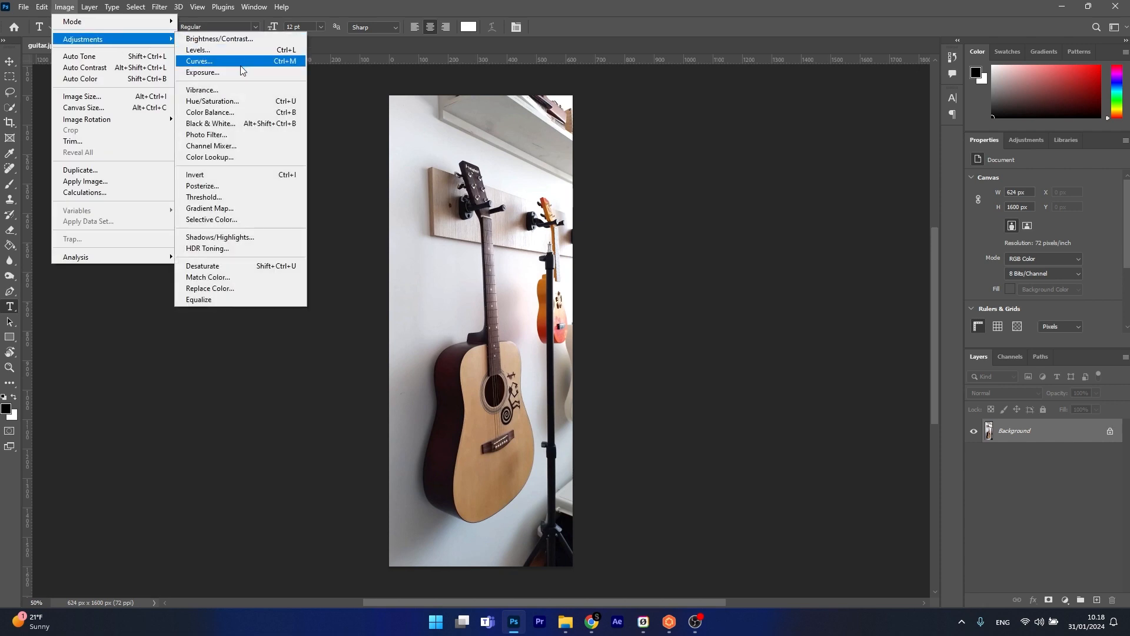
pyautogui.click(239, 112)
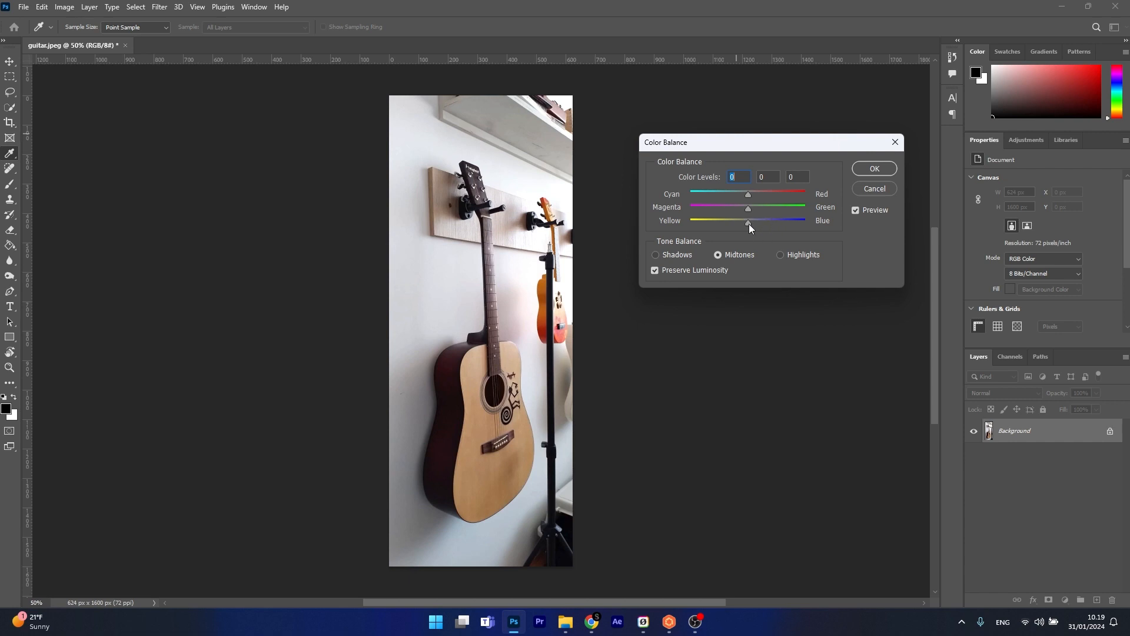
pyautogui.moveTo(748, 224); pyautogui.dragTo(762, 197)
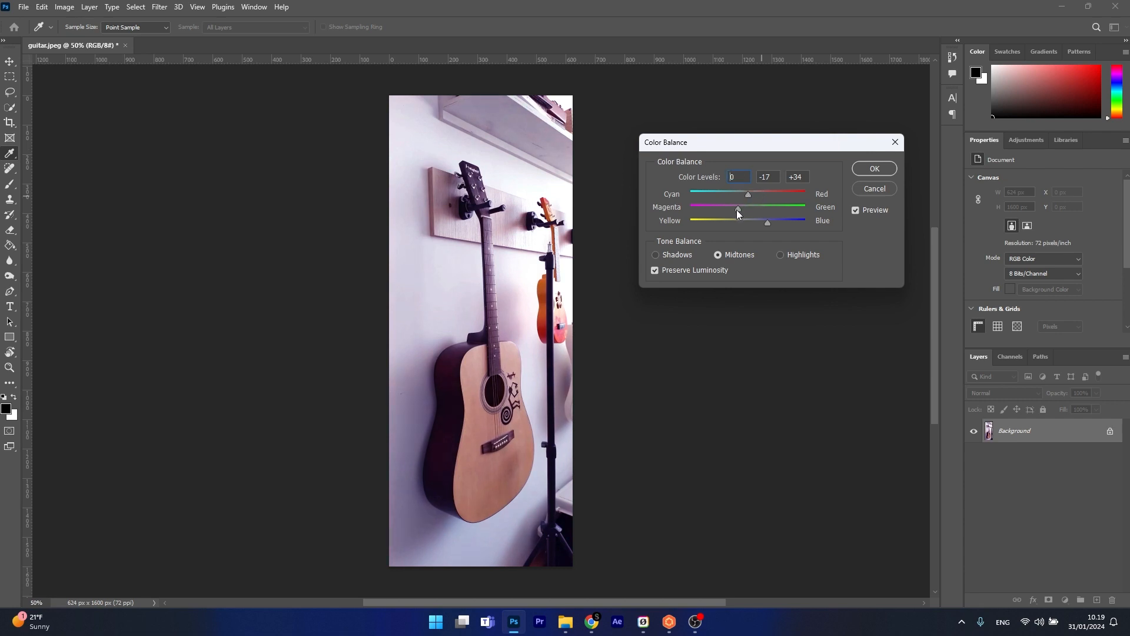
pyautogui.doubleClick(768, 224)
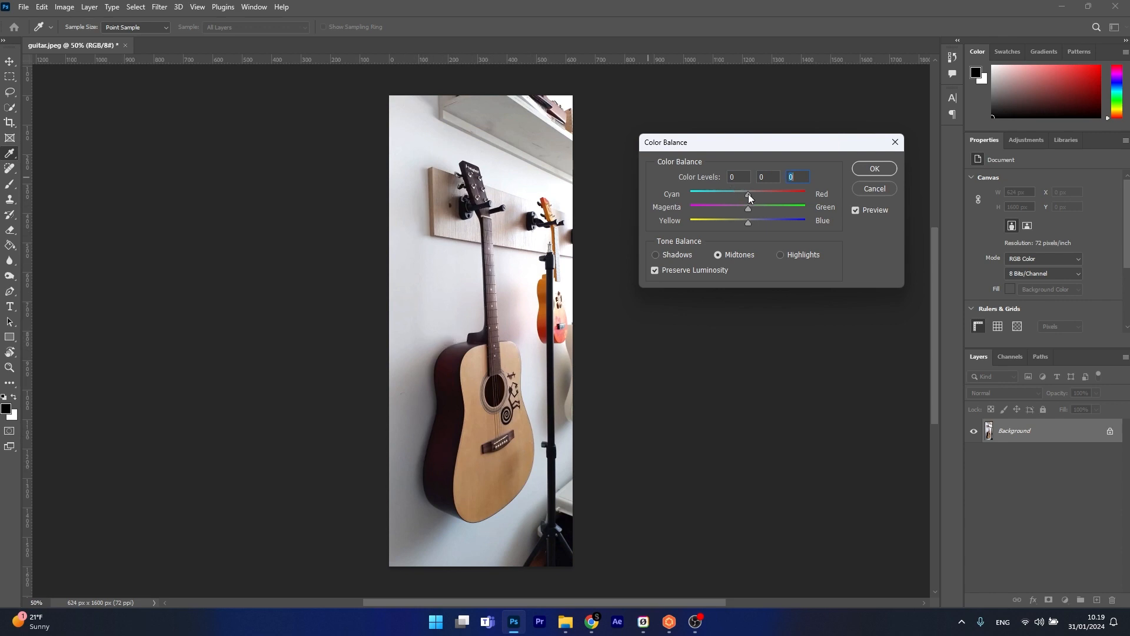
pyautogui.moveTo(752, 198); pyautogui.dragTo(757, 195)
pyautogui.moveTo(747, 221); pyautogui.dragTo(756, 224)
pyautogui.moveTo(739, 221); pyautogui.dragTo(744, 221)
pyautogui.click(748, 207)
# Step: Adjust the color balance of the shadows, set the highlights levels to +14, +10 and 0, and apply the Color Balance
pyautogui.click(655, 256)
pyautogui.moveTo(747, 221)
pyautogui.mouseDown()
pyautogui.moveTo(775, 221)
pyautogui.moveTo(751, 219)
pyautogui.moveTo(765, 219)
pyautogui.moveTo(760, 209)
pyautogui.mouseUp()
pyautogui.click(780, 255)
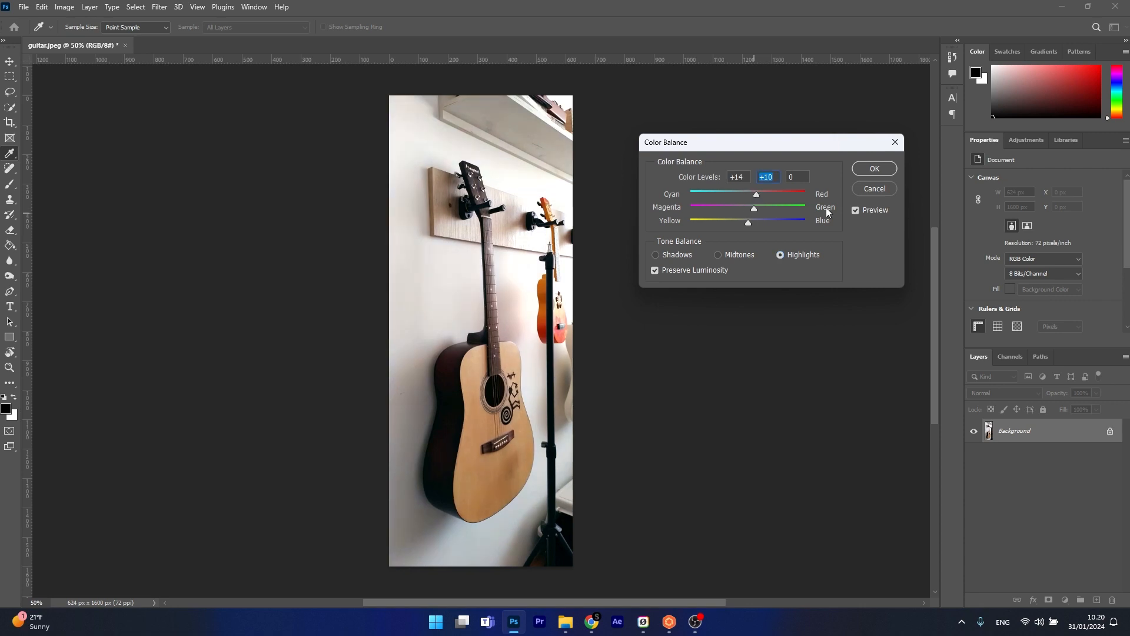
pyautogui.click(856, 211)
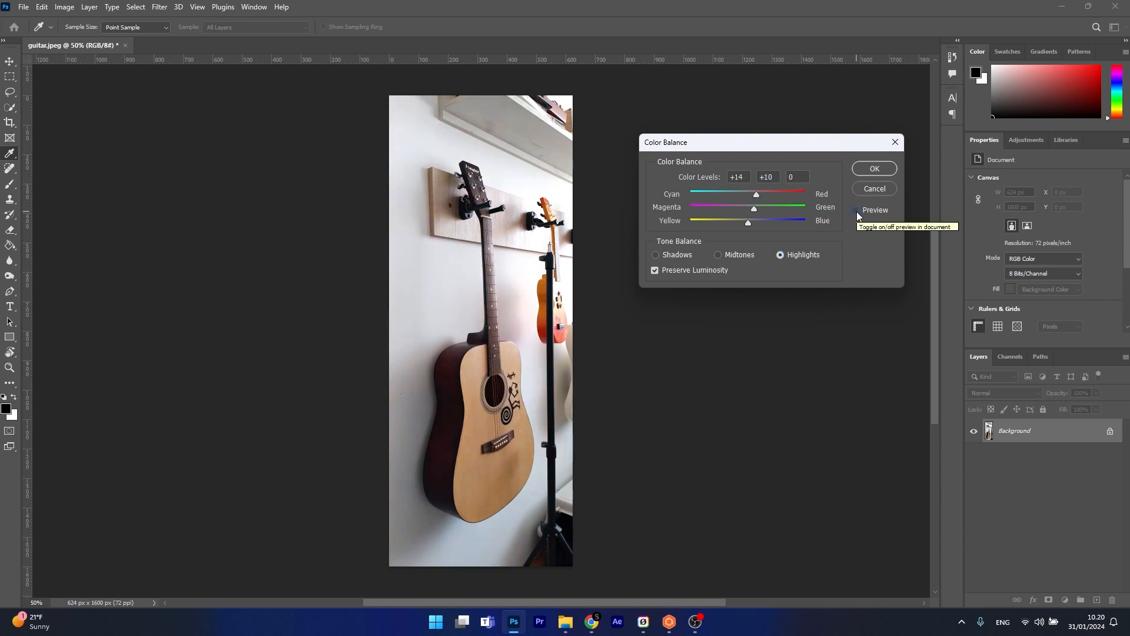
pyautogui.click(856, 210)
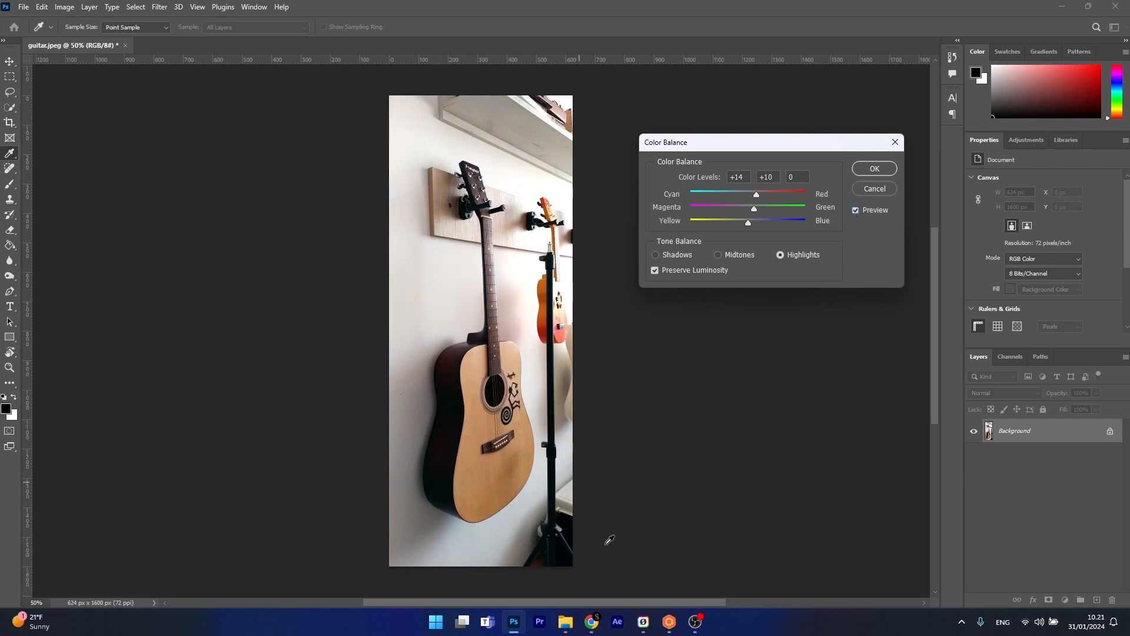
pyautogui.click(874, 169)
# Step: Adjust the guitar photo's hue and saturation for the Master range using Hue/Saturation
pyautogui.click(64, 7)
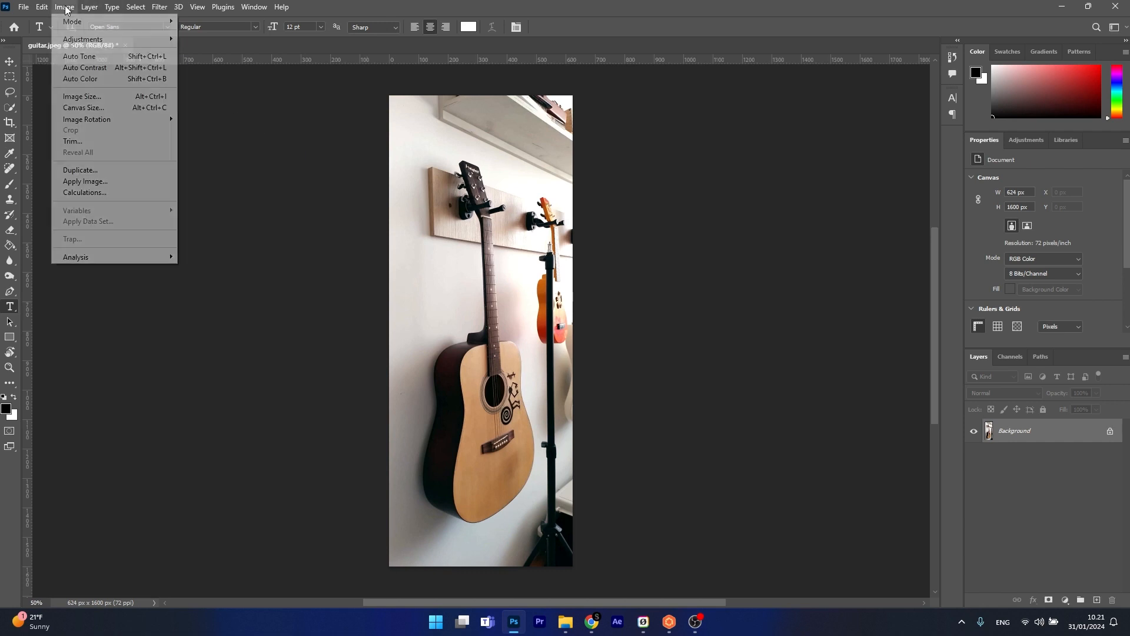
pyautogui.moveTo(136, 39)
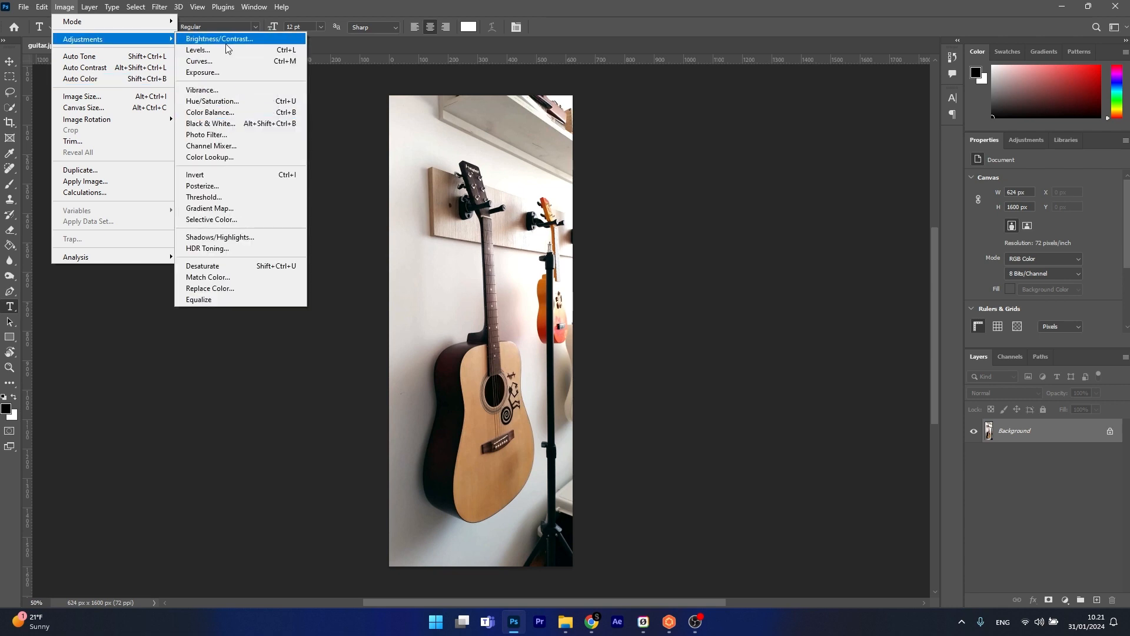
pyautogui.click(229, 103)
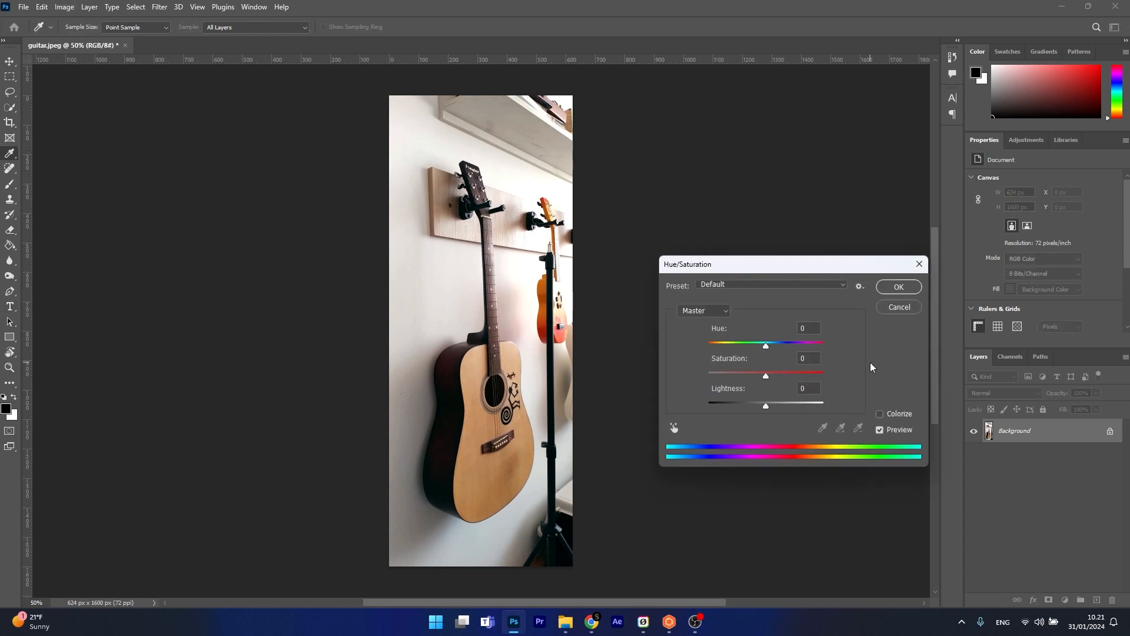
pyautogui.moveTo(766, 350); pyautogui.dragTo(768, 378)
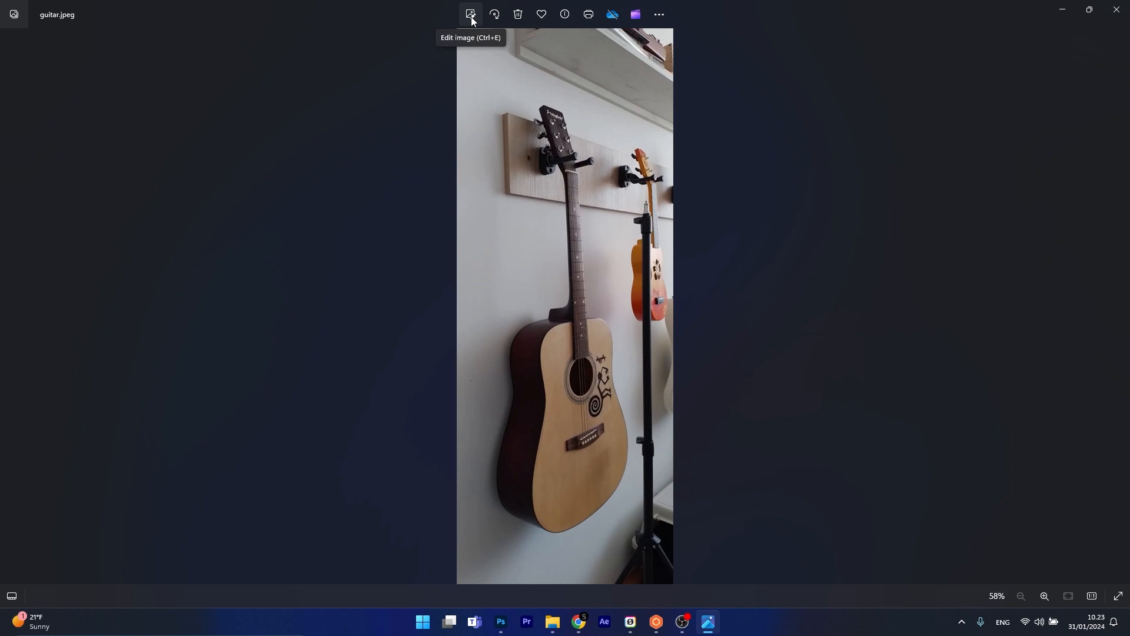
# Step: Edit guitar.jpeg in Photos, setting the brightness to 21 and increasing the contrast
pyautogui.click(471, 17)
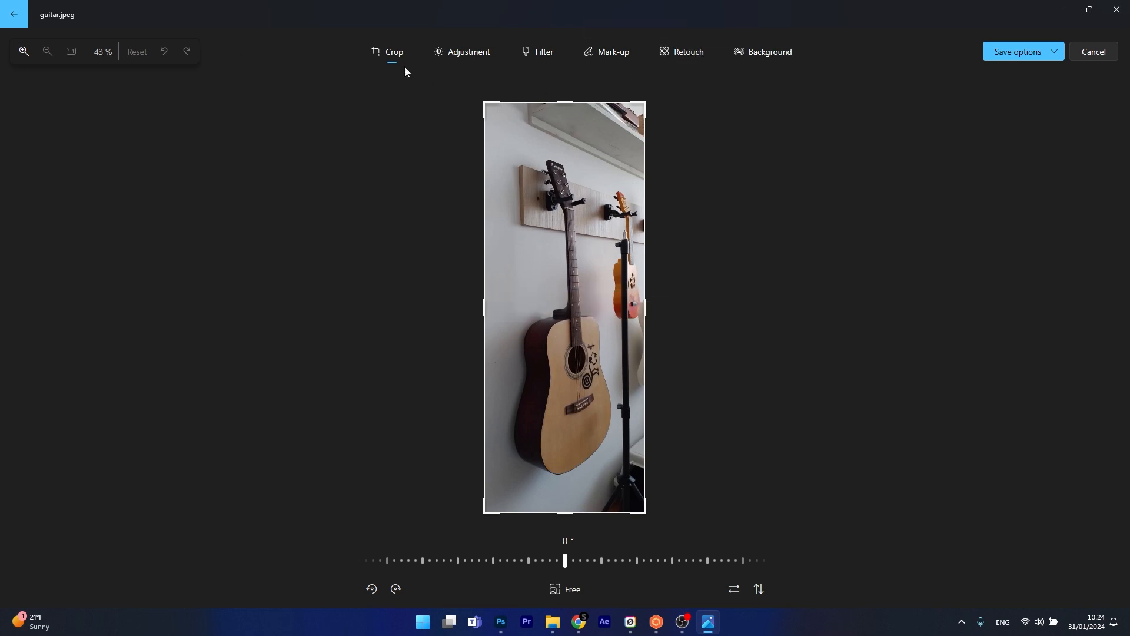
pyautogui.click(464, 59)
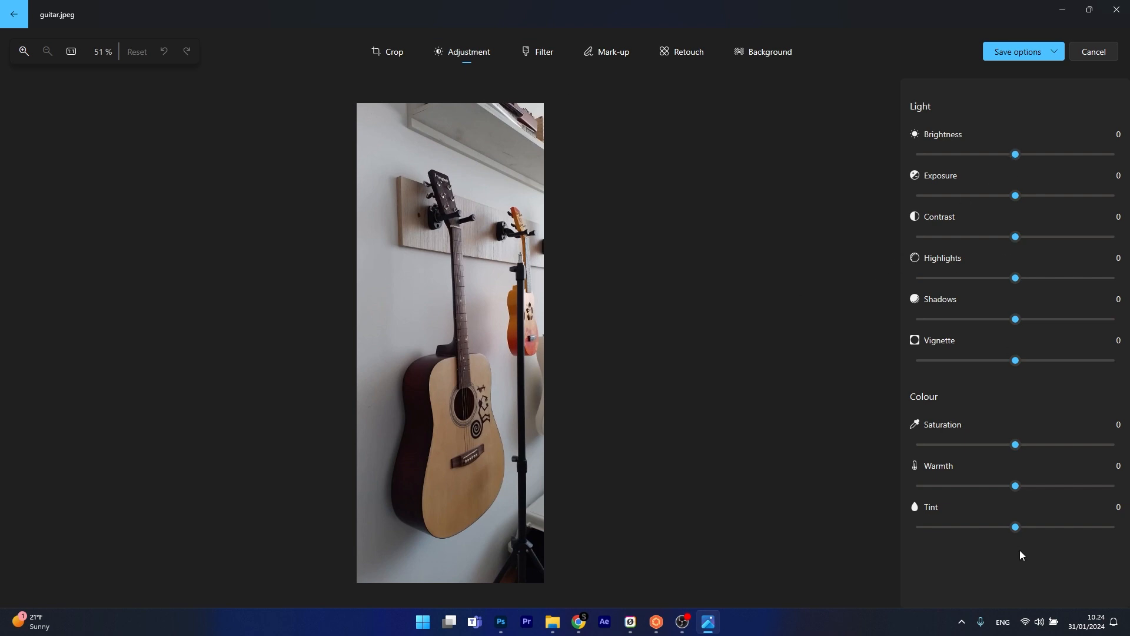
pyautogui.moveTo(1017, 154); pyautogui.dragTo(1043, 157)
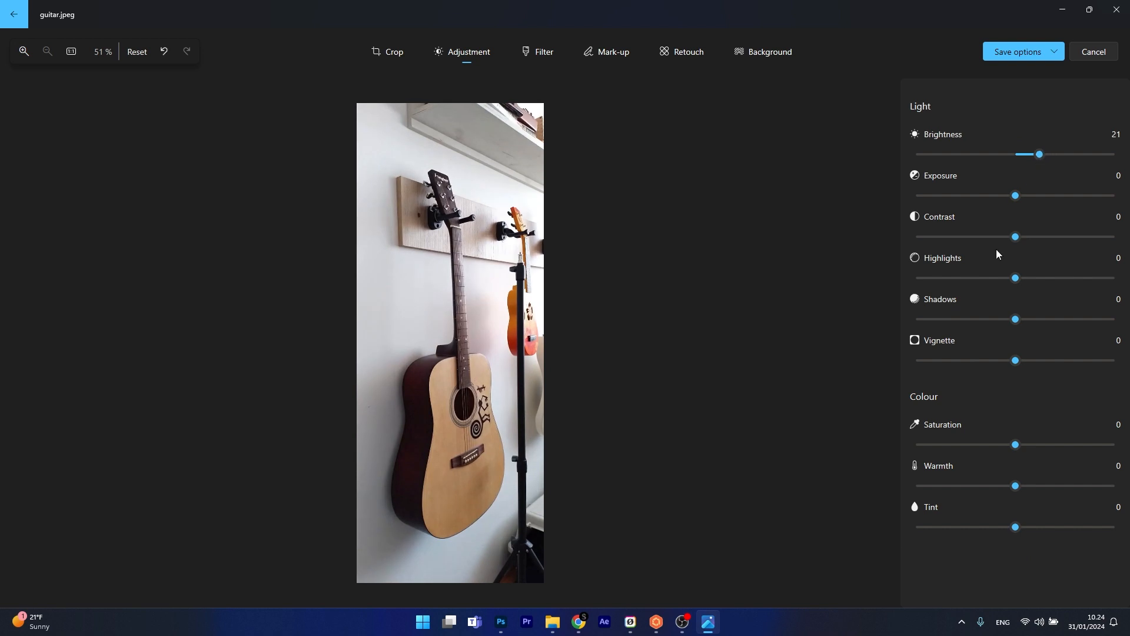
pyautogui.moveTo(1015, 237); pyautogui.dragTo(1032, 238)
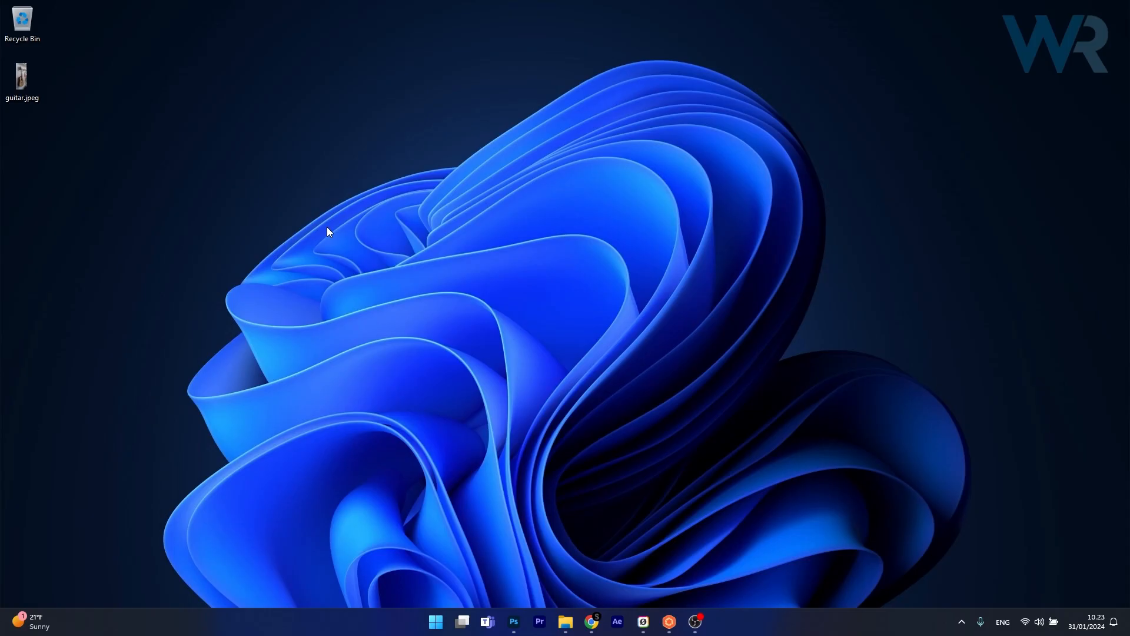
# Step: Open guitar.jpeg from the desktop with Photos and start editing the image
pyautogui.rightClick(22, 75)
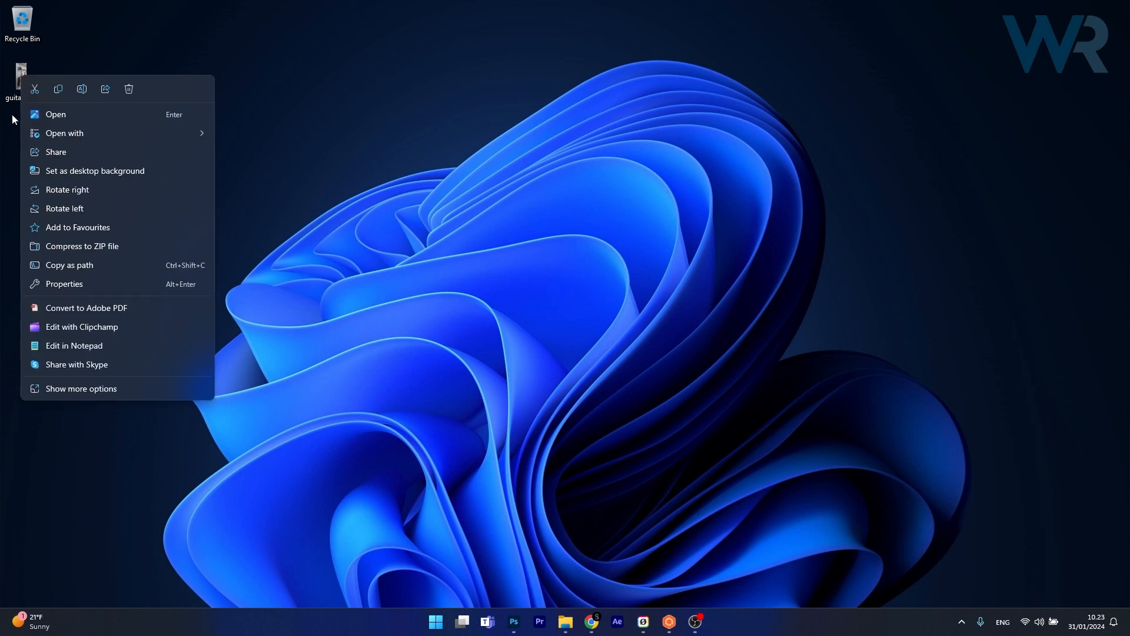
pyautogui.moveTo(54, 135)
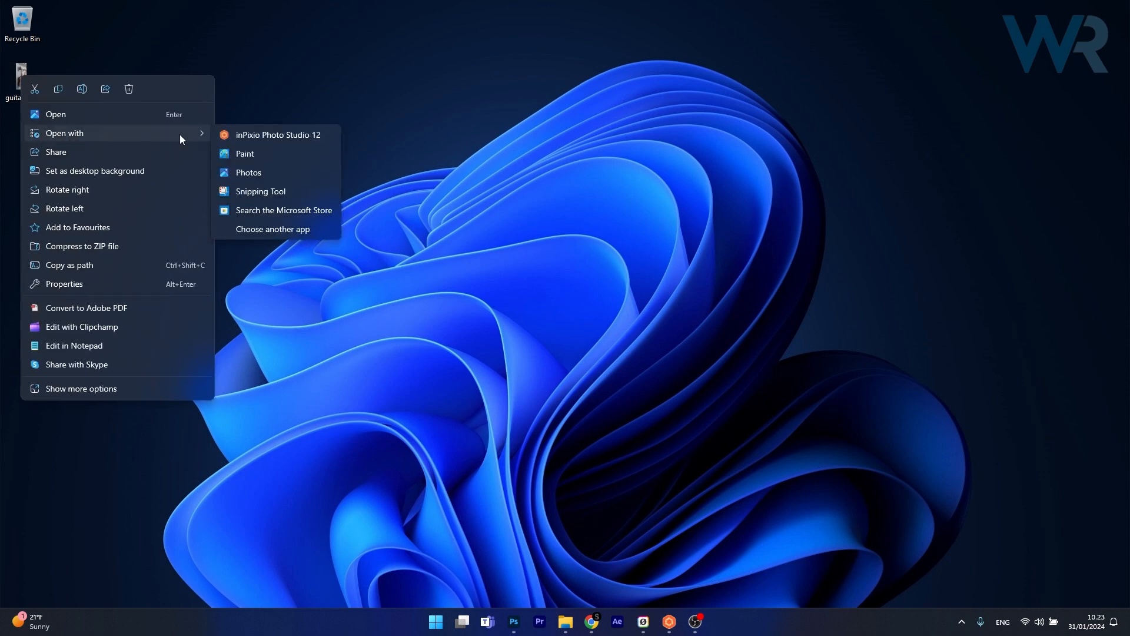
pyautogui.click(263, 171)
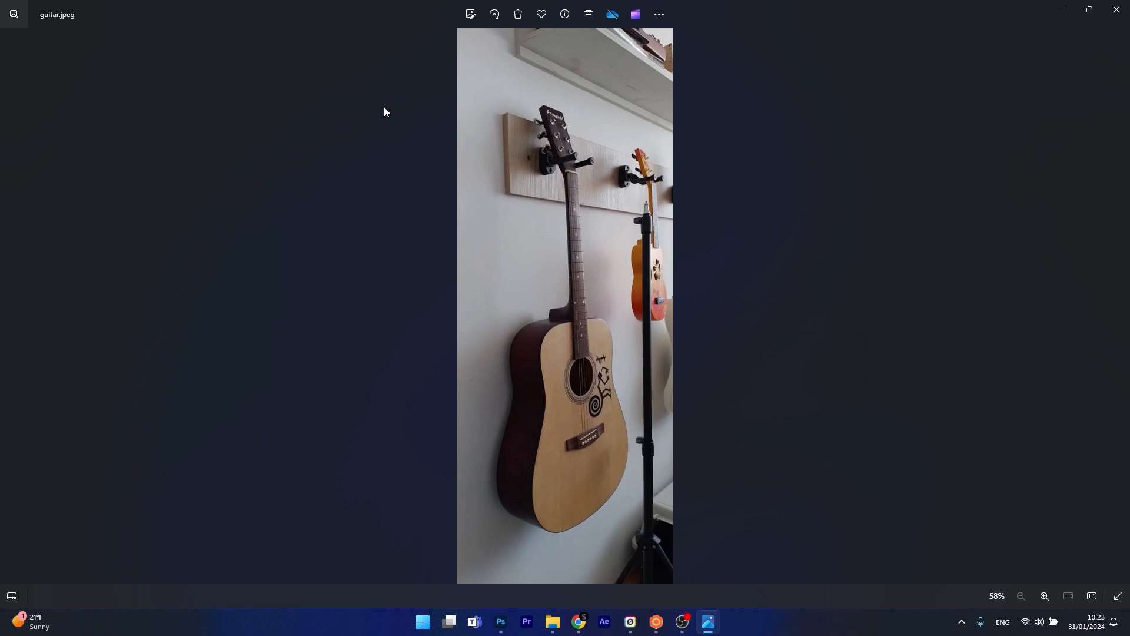
pyautogui.click(471, 17)
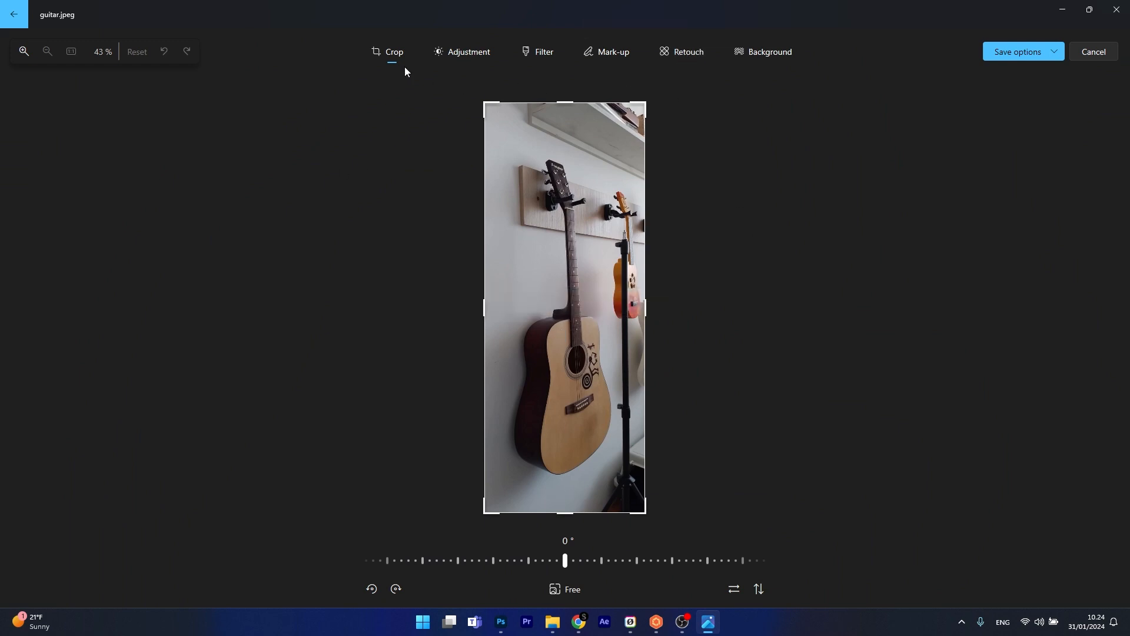
# Step: Adjust the photo's light with a brightness of 21 and a contrast of 27
pyautogui.click(468, 56)
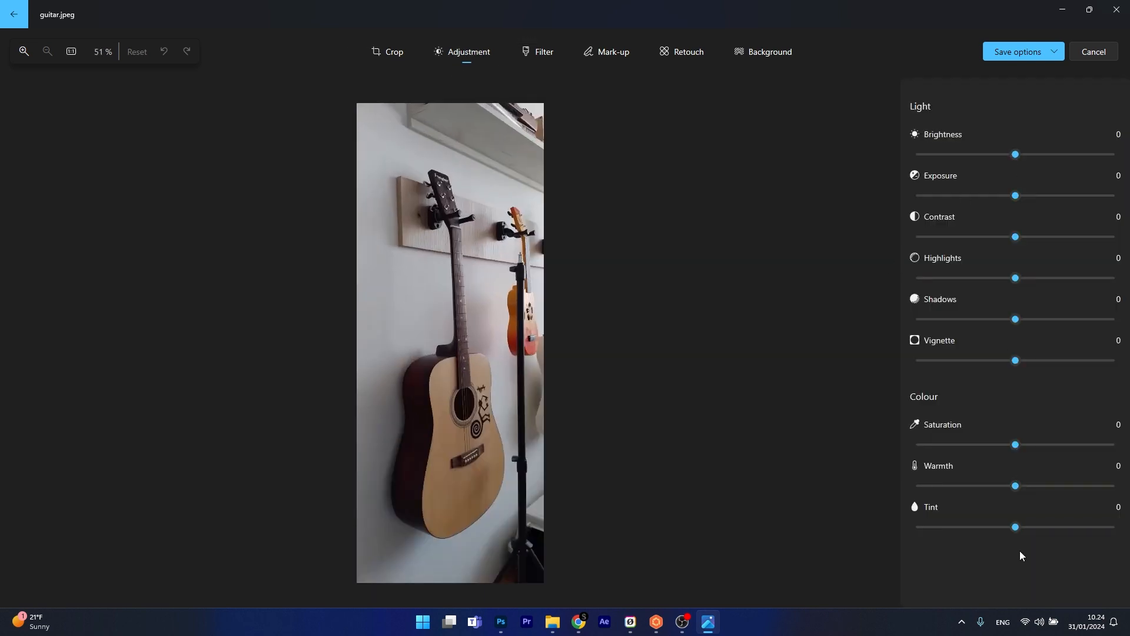
pyautogui.moveTo(1017, 153); pyautogui.dragTo(1040, 156)
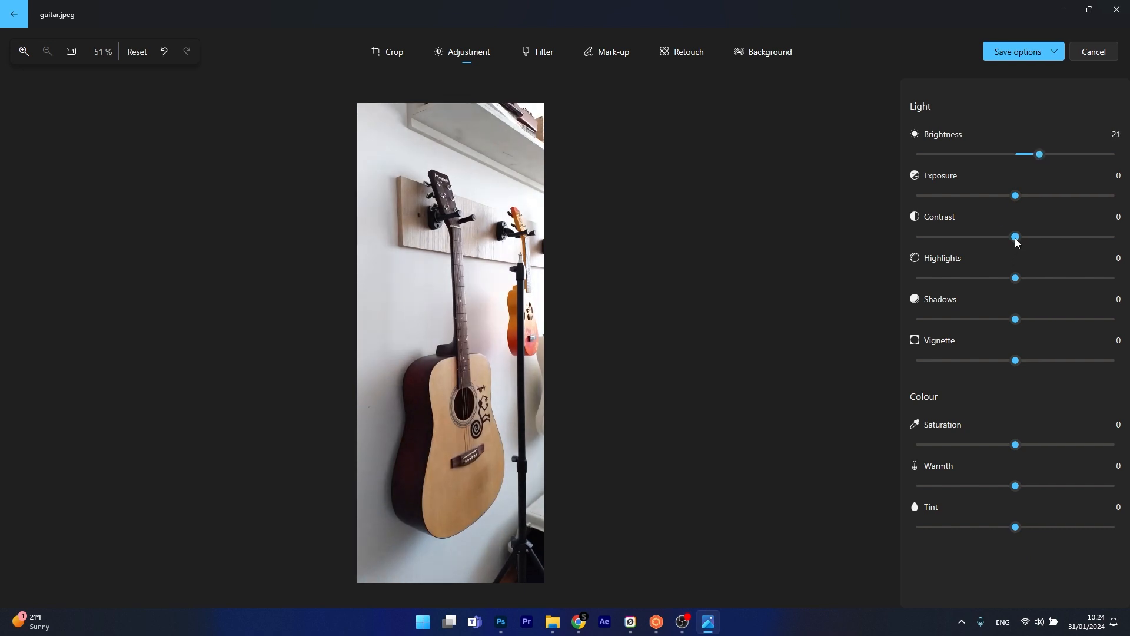
pyautogui.moveTo(1062, 235)
pyautogui.mouseDown()
pyautogui.moveTo(1093, 235)
pyautogui.moveTo(1044, 242)
pyautogui.mouseUp()
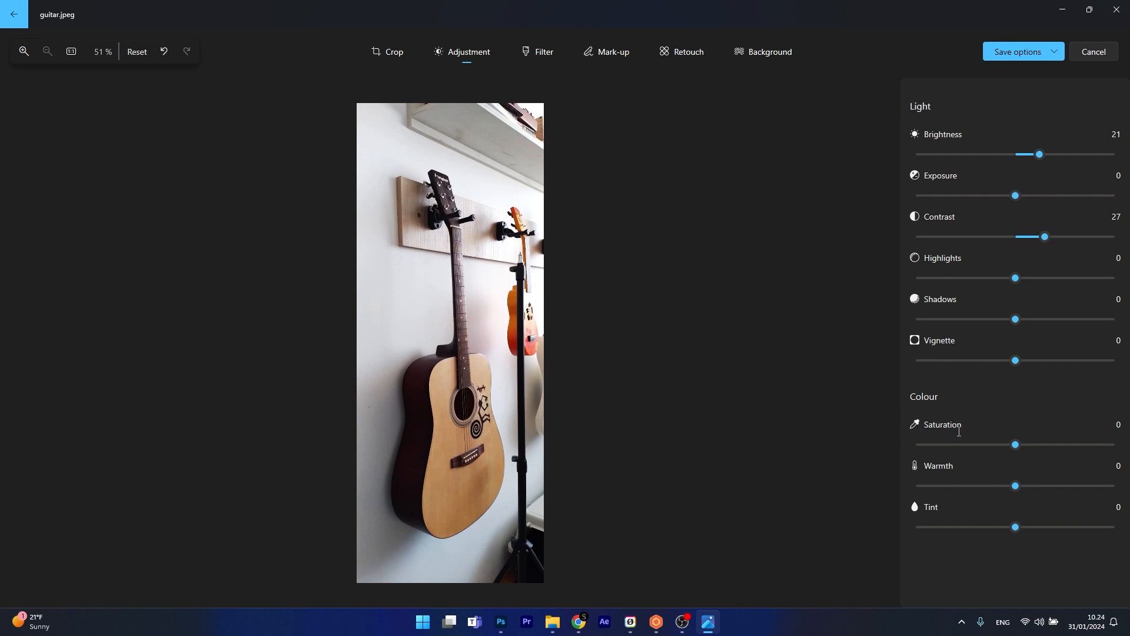
# Step: Set the photo's saturation to 29 and try out Warmth and Tint, returning both to 0
pyautogui.moveTo(1018, 445)
pyautogui.mouseDown()
pyautogui.moveTo(1058, 447)
pyautogui.moveTo(1040, 445)
pyautogui.mouseUp()
pyautogui.moveTo(1015, 492)
pyautogui.mouseDown()
pyautogui.moveTo(1063, 486)
pyautogui.moveTo(978, 488)
pyautogui.moveTo(1015, 486)
pyautogui.mouseUp()
pyautogui.moveTo(1014, 526); pyautogui.dragTo(1054, 509)
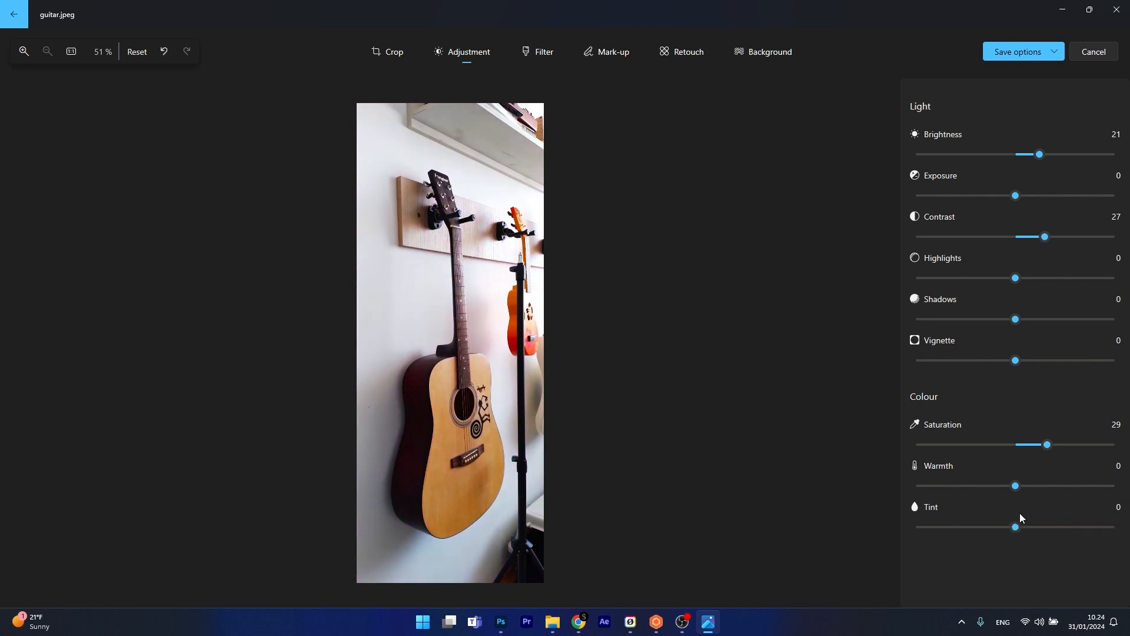
# Step: Look at the background blur, remove and replace options and the Spot fix retouching tool
pyautogui.click(774, 51)
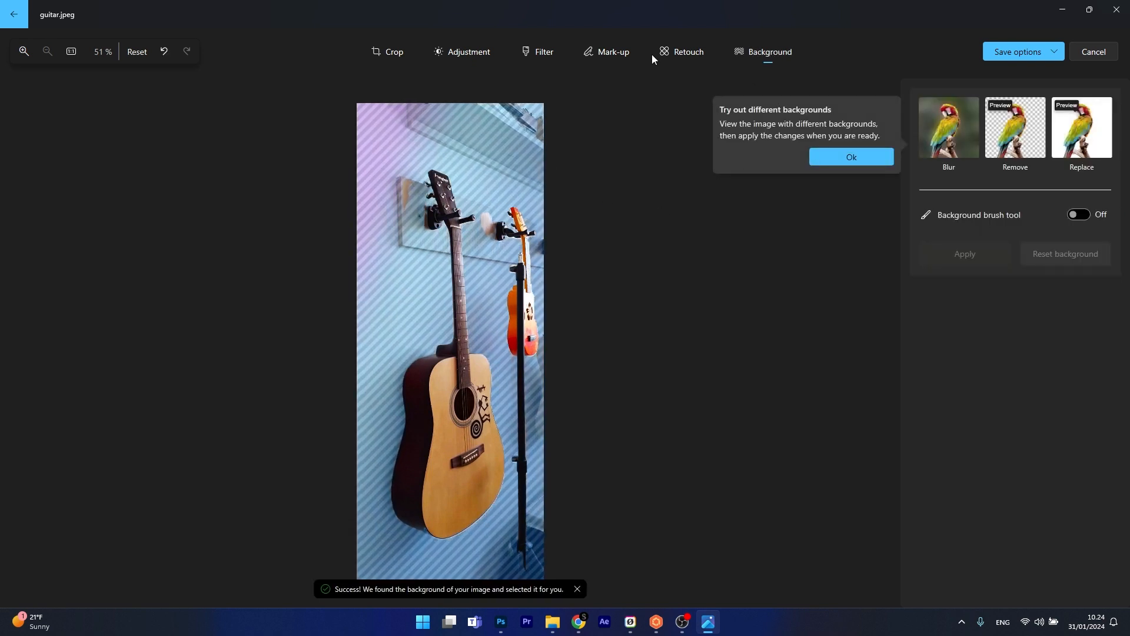
pyautogui.click(684, 53)
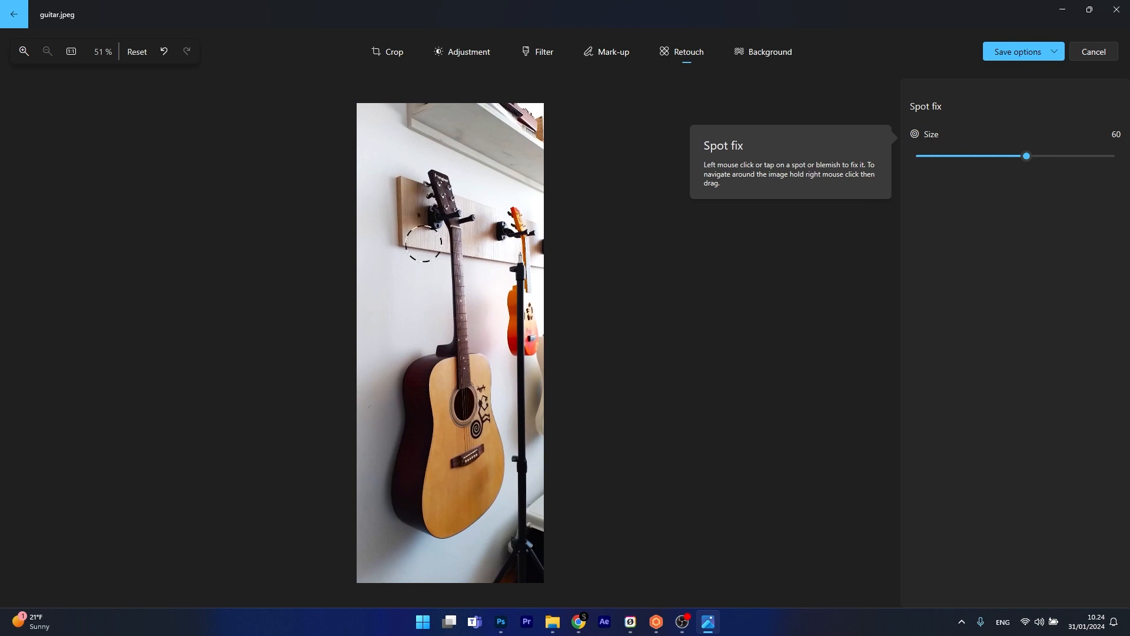
# Step: Try the Punch filter and auto-enhance the photo at intensity 100 with the Original filter
pyautogui.click(539, 52)
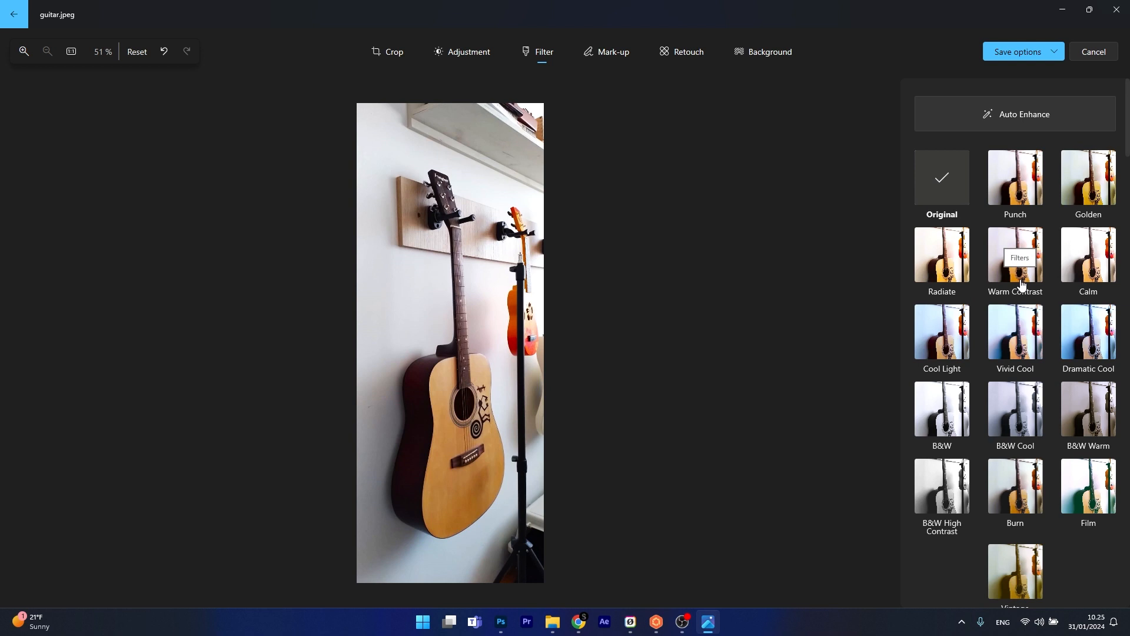
pyautogui.click(1035, 183)
pyautogui.click(1029, 115)
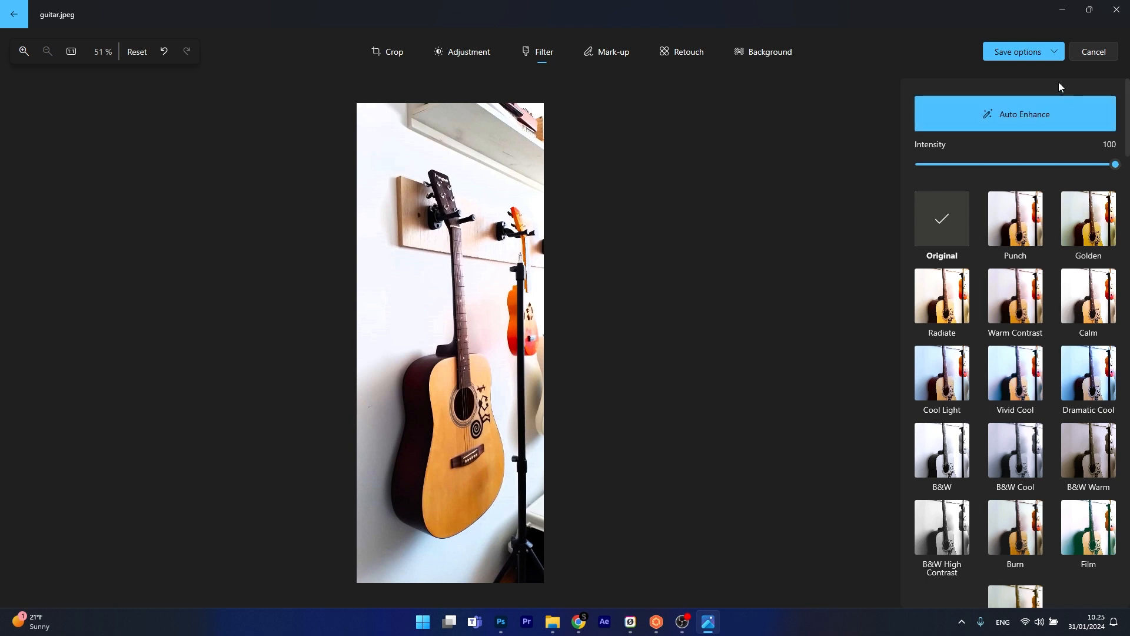
pyautogui.click(1095, 52)
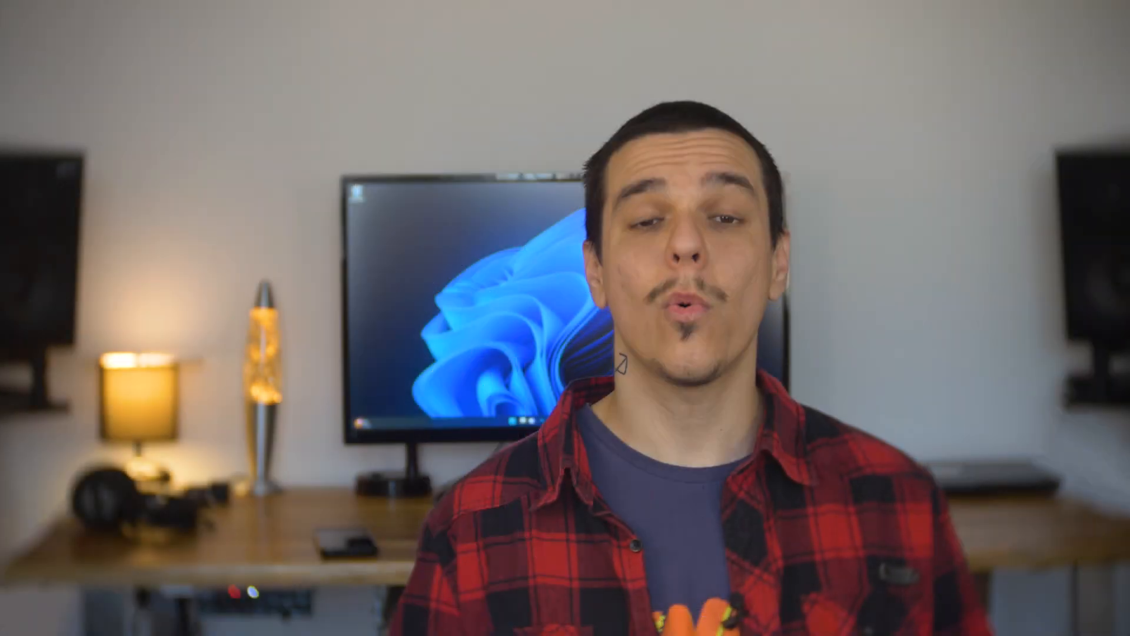